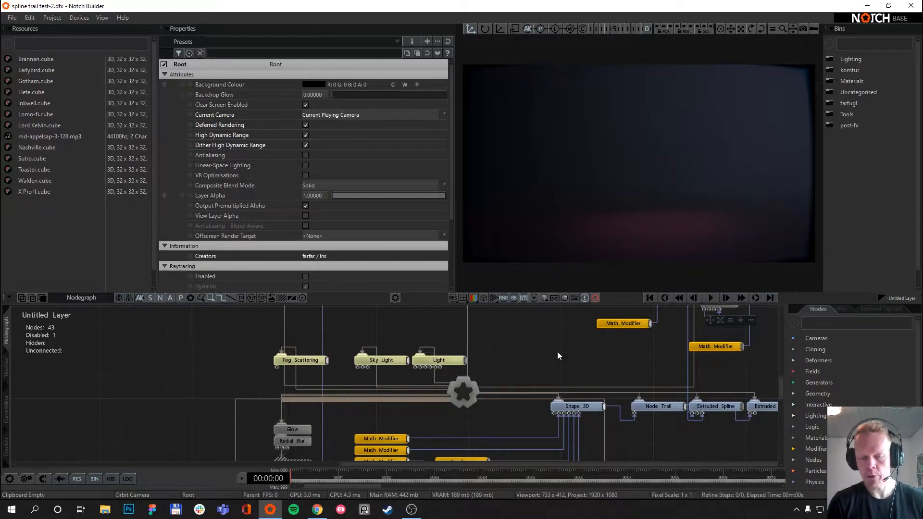
Play the timeline and lower the Play Sound node's Volume Control to about 0.2.
key(space)
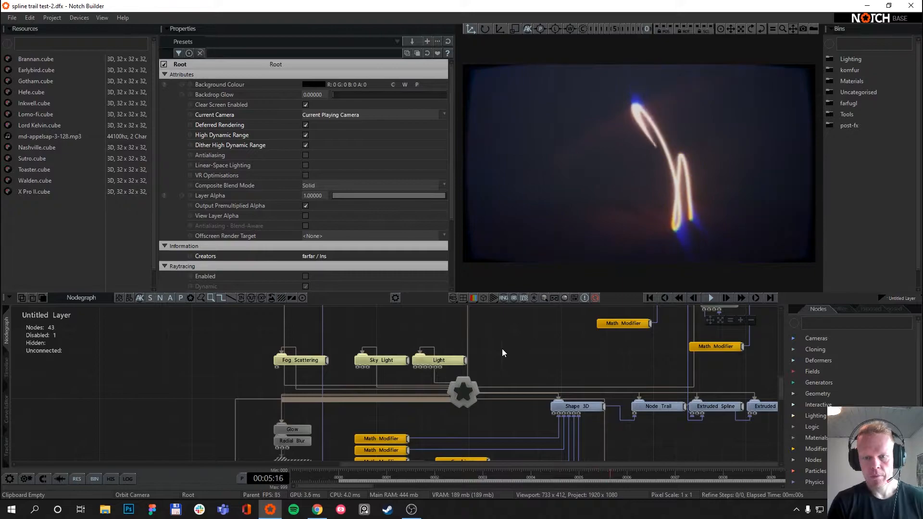
scroll(482, 355, up, 4)
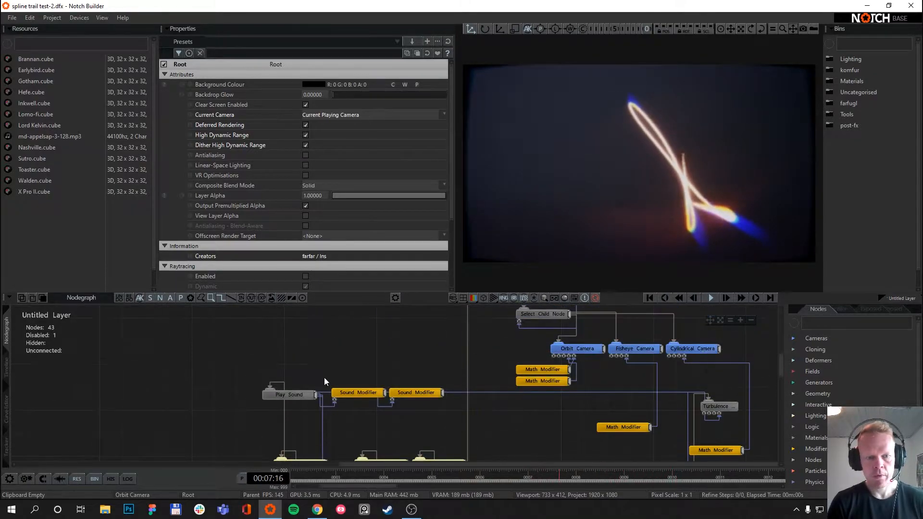
click(291, 394)
mouse_move(354, 95)
mouse_down()
mouse_move(365, 95)
mouse_move(355, 95)
mouse_up()
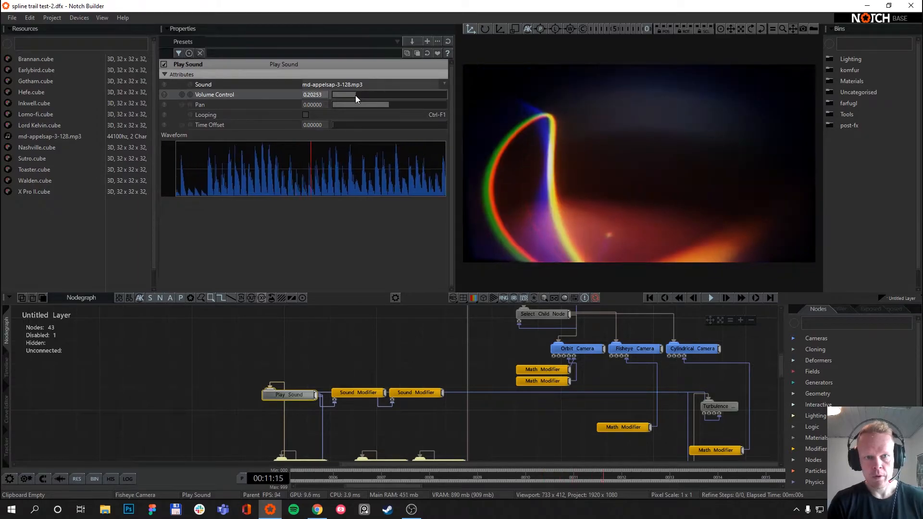
Make the Shape 3D sphere visible by setting its Visible value to 1.
scroll(552, 385, down, 4)
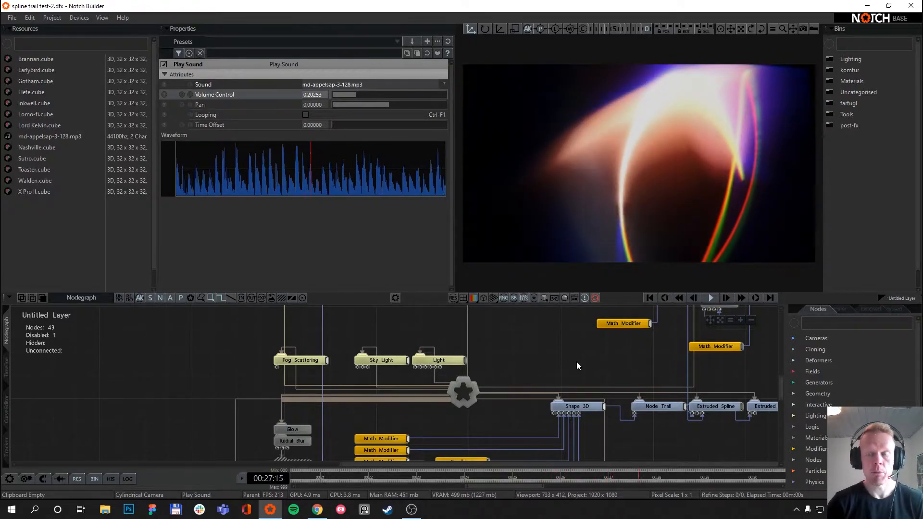
click(579, 409)
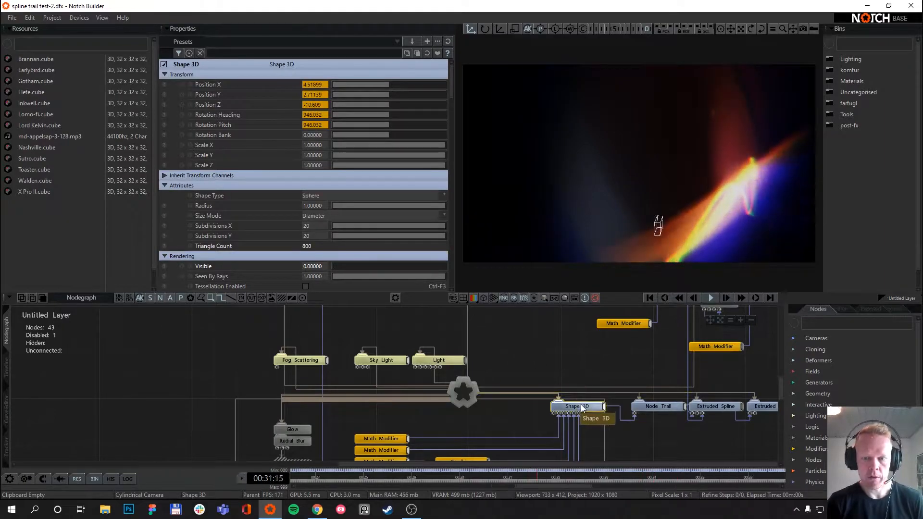
scroll(581, 405, down, 1)
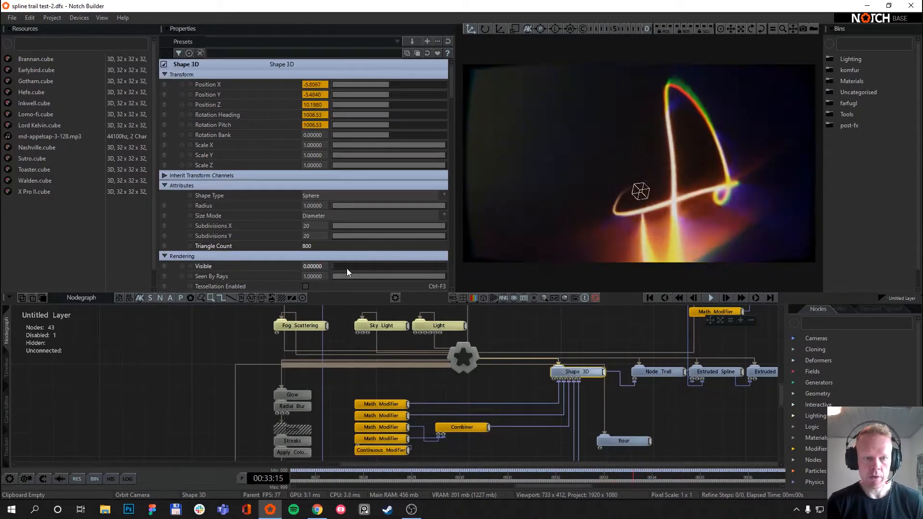
click(347, 266)
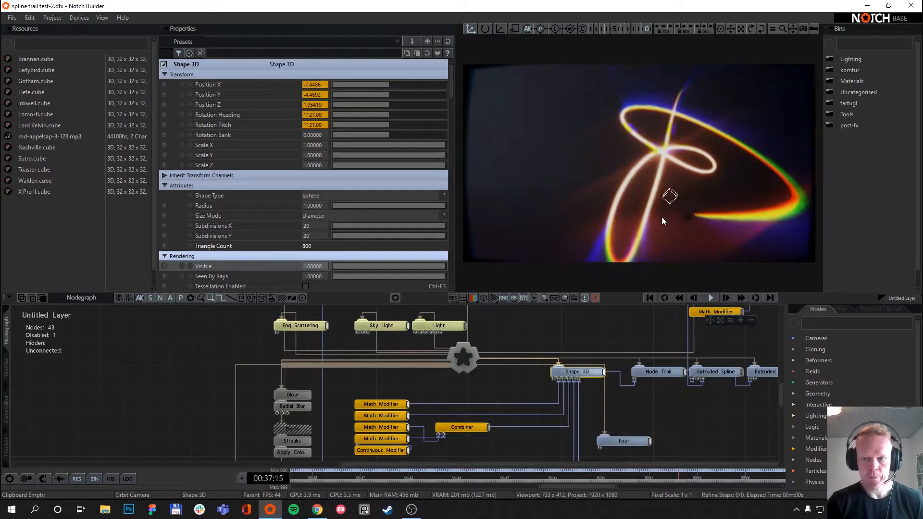
Set the Emissiveness of the Shape 3D node's material to 10.
scroll(336, 221, down, 10)
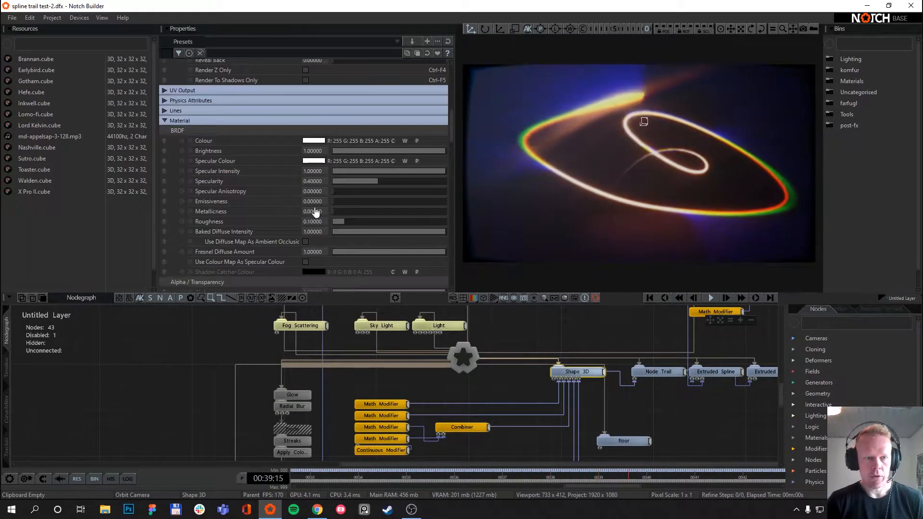
drag(339, 201, 495, 201)
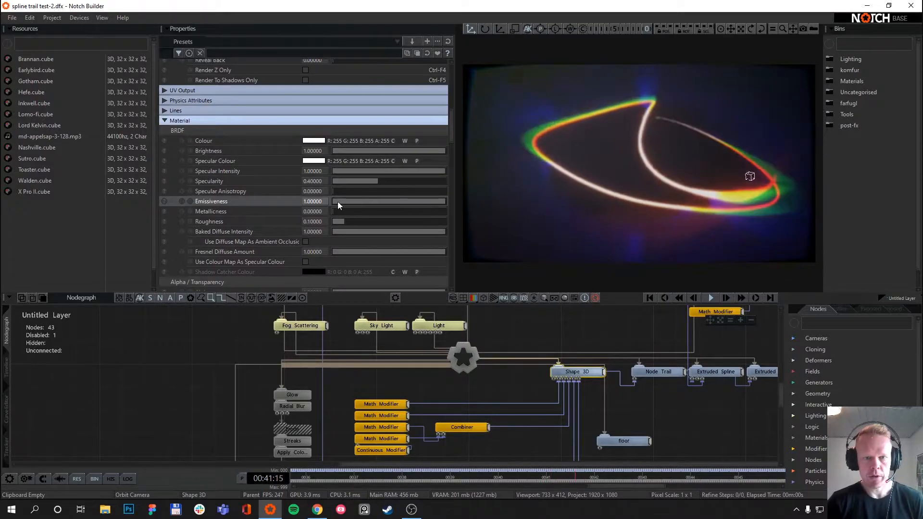
click(315, 202)
text(10)
key(Return)
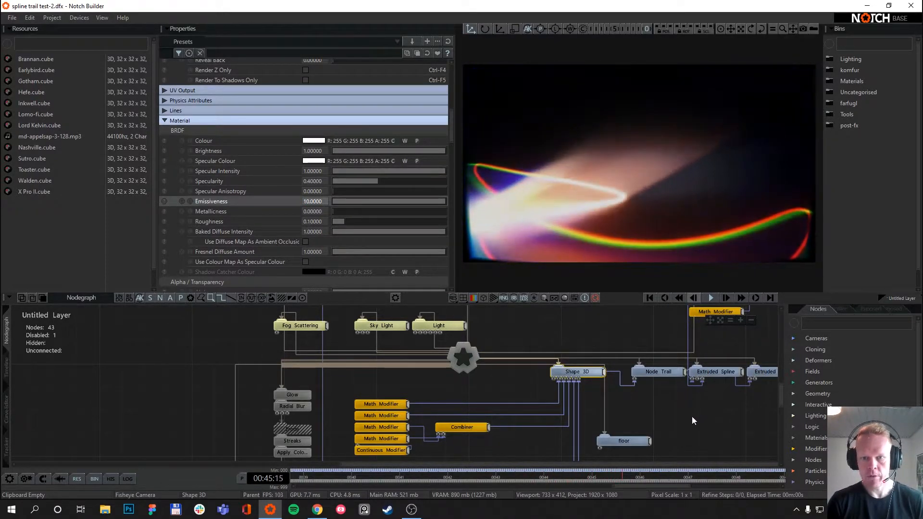
click(691, 416)
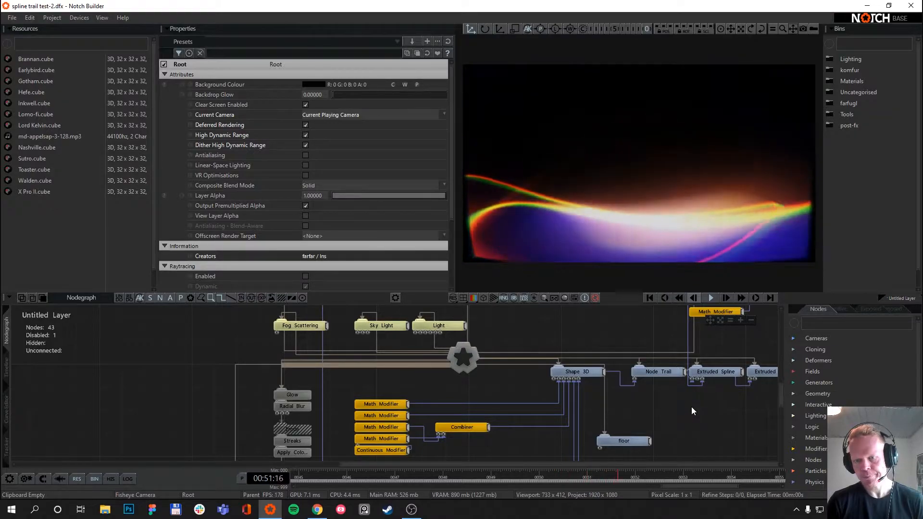
Disable the post-effect nodes from Streaks down to the end of the stack, and pause playback after viewing the plain trail.
scroll(433, 390, down, 3)
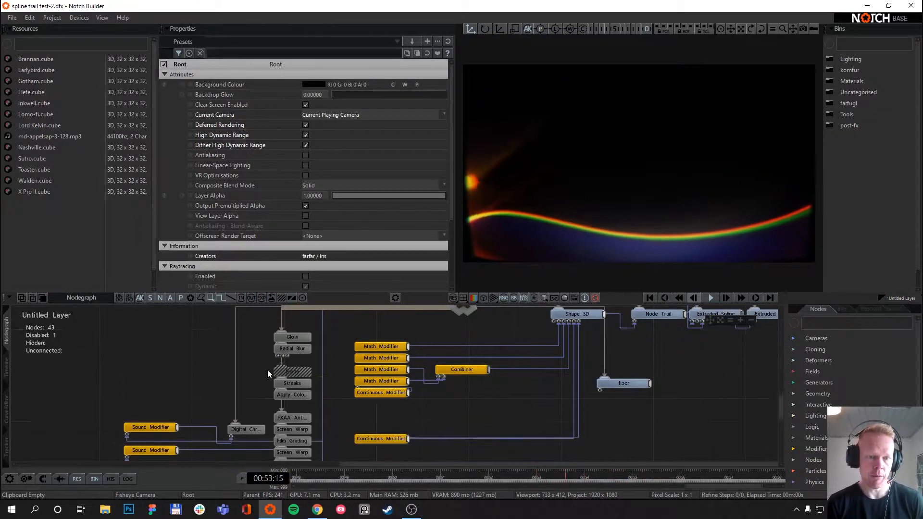
scroll(296, 354, down, 1)
drag(294, 329, 301, 422)
key(d)
click(642, 430)
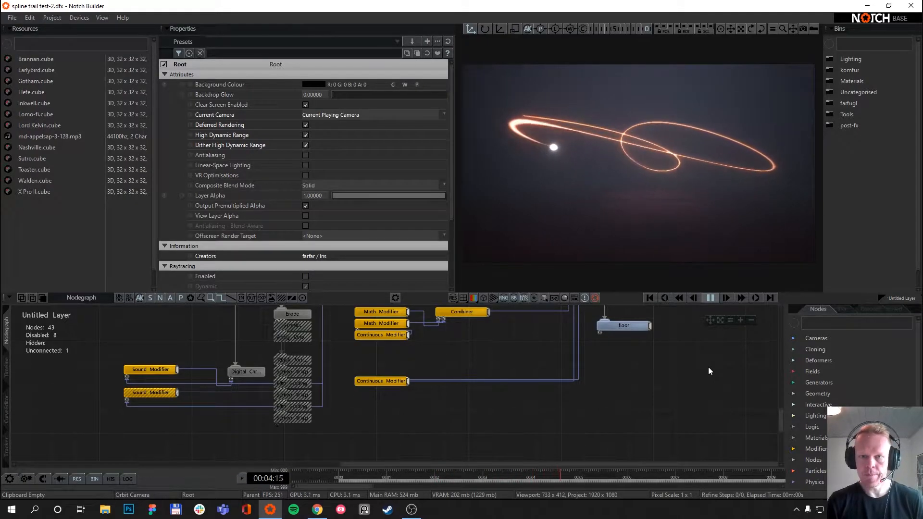
key(space)
Start a new blank project without saving the changes to spline trail test-2.dfx.
click(12, 19)
click(16, 31)
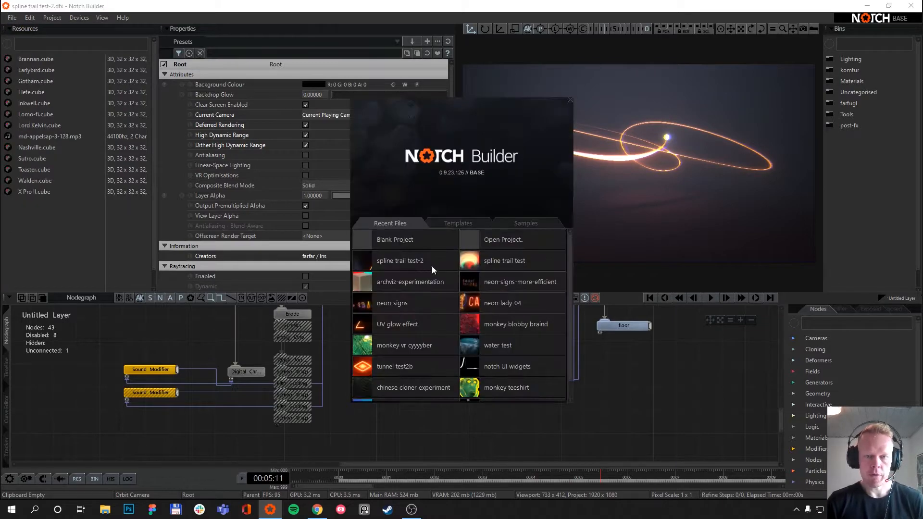
click(398, 239)
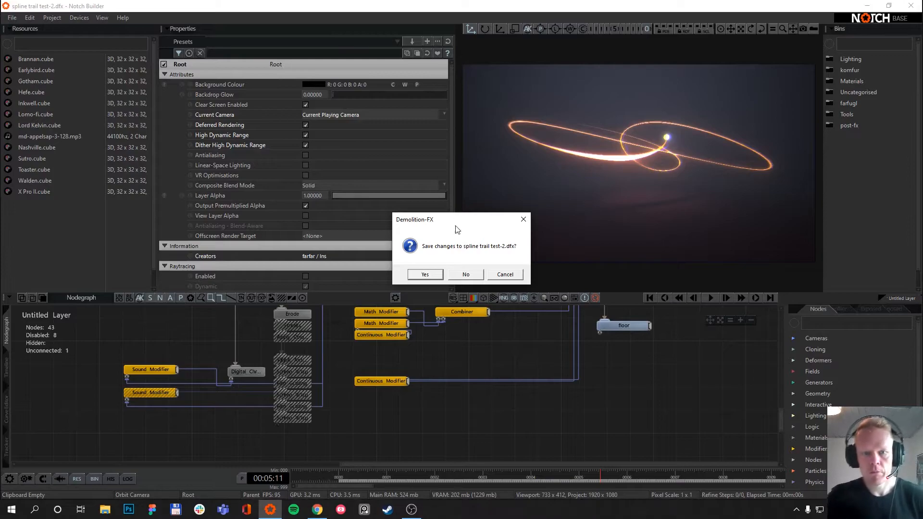
click(468, 275)
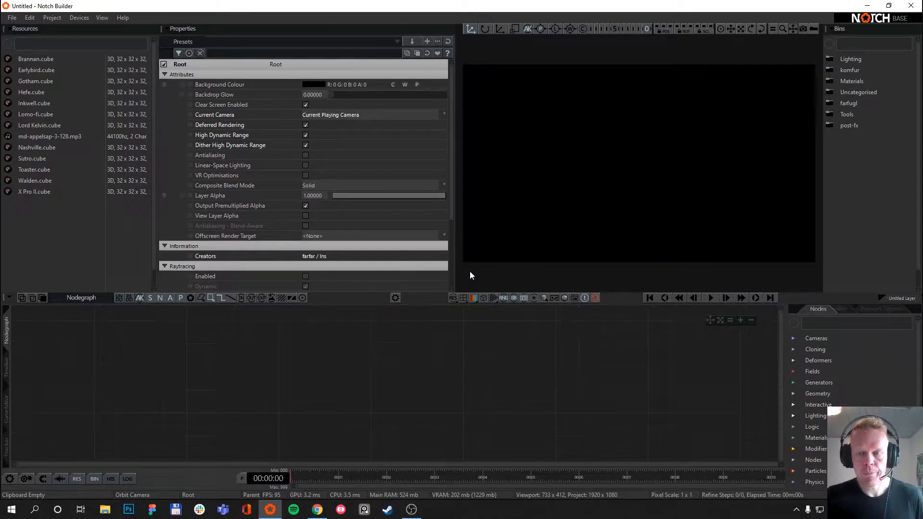
click(397, 258)
click(518, 323)
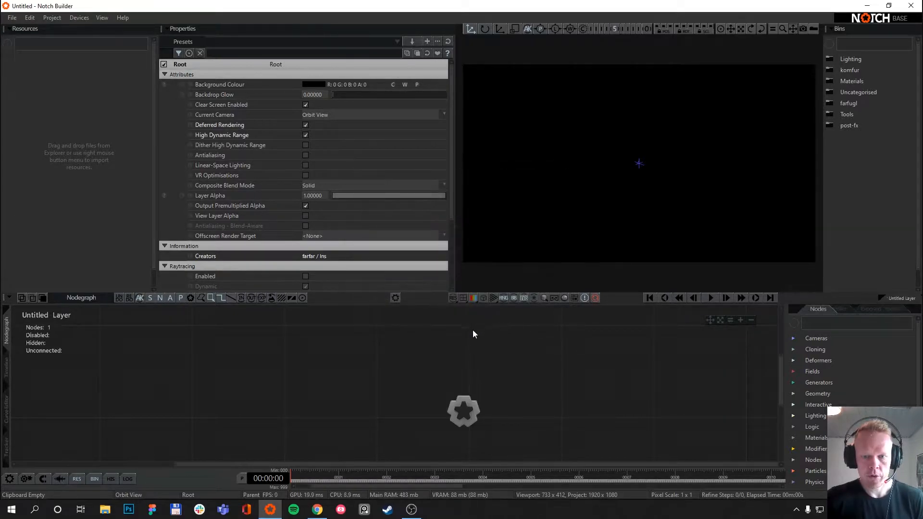
Add a Spline node connected to the Root node.
click(821, 319)
text(spline)
drag(827, 404, 556, 368)
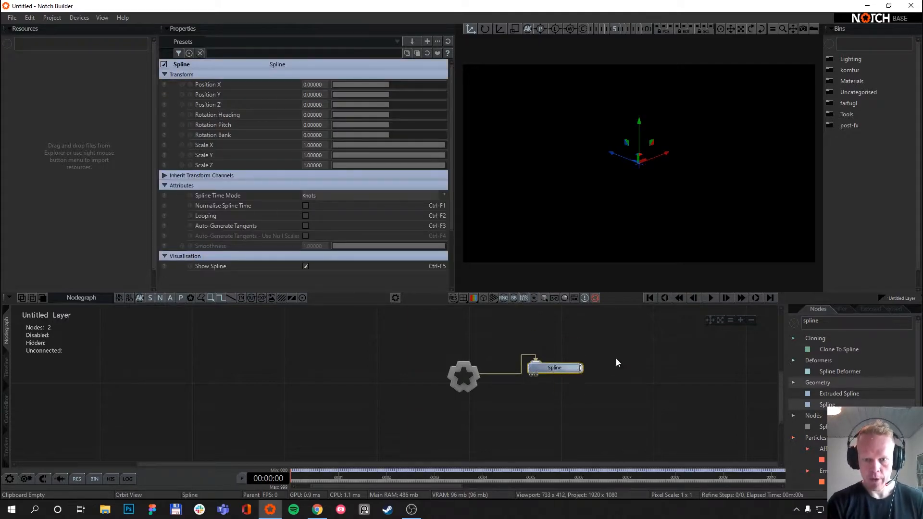
Connect two Null nodes to the Spline as control points and move the second one to about 6.5 along X.
text(null)
drag(824, 360, 531, 376)
drag(533, 409, 533, 375)
key(ctrl+d)
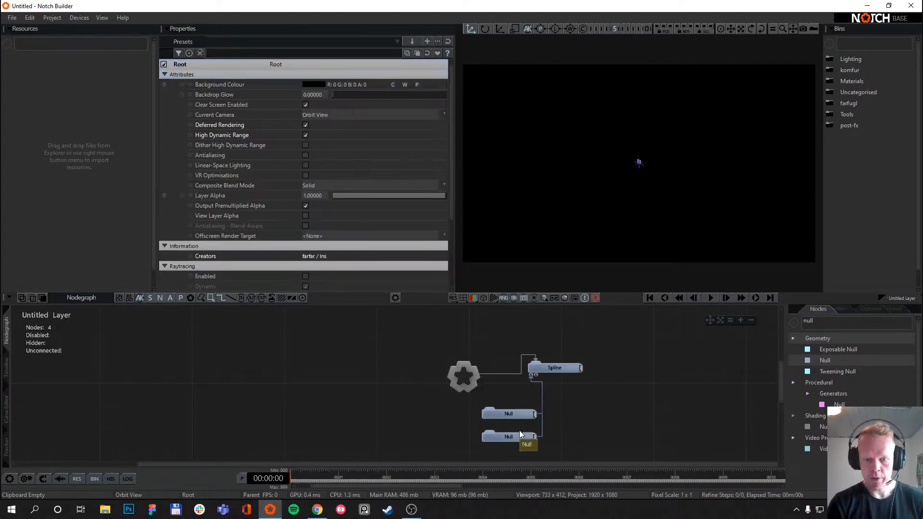
drag(673, 149, 803, 108)
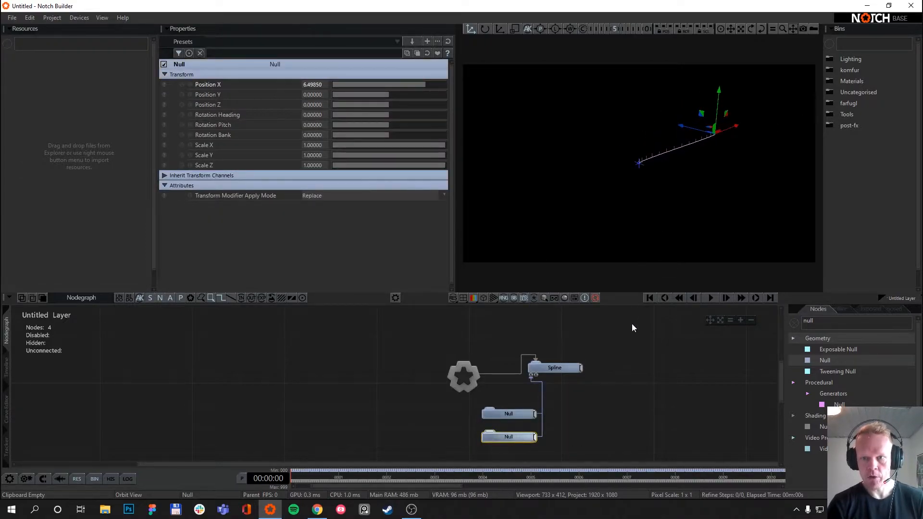
Add a third Null to the Spline by duplication and move it to about -5.42 along Z.
click(553, 397)
scroll(489, 428, down, 1)
click(502, 414)
key(ctrl+d)
drag(535, 414, 531, 351)
drag(760, 166, 619, 203)
right_drag(618, 199, 617, 207)
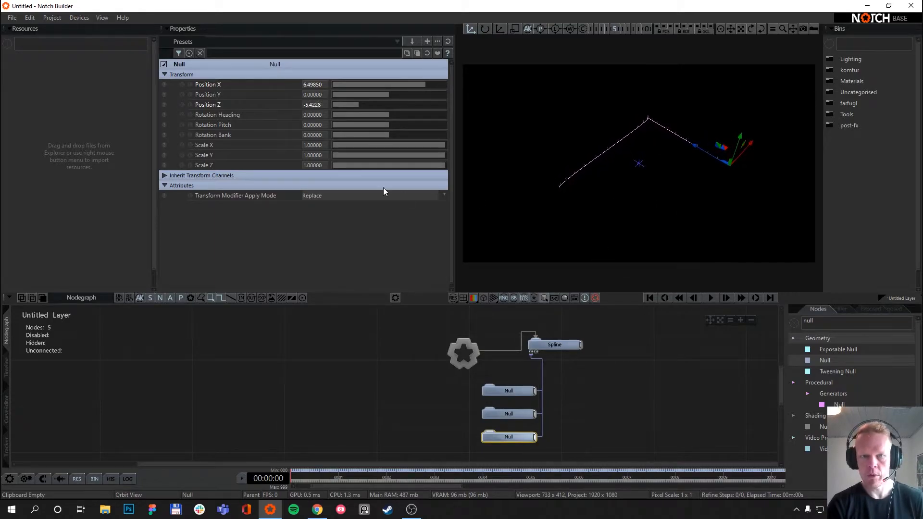
Try adjusting the third Null's scale and rotation heading, with Scale Z at about 1.49.
drag(307, 165, 499, 167)
drag(412, 154, 461, 147)
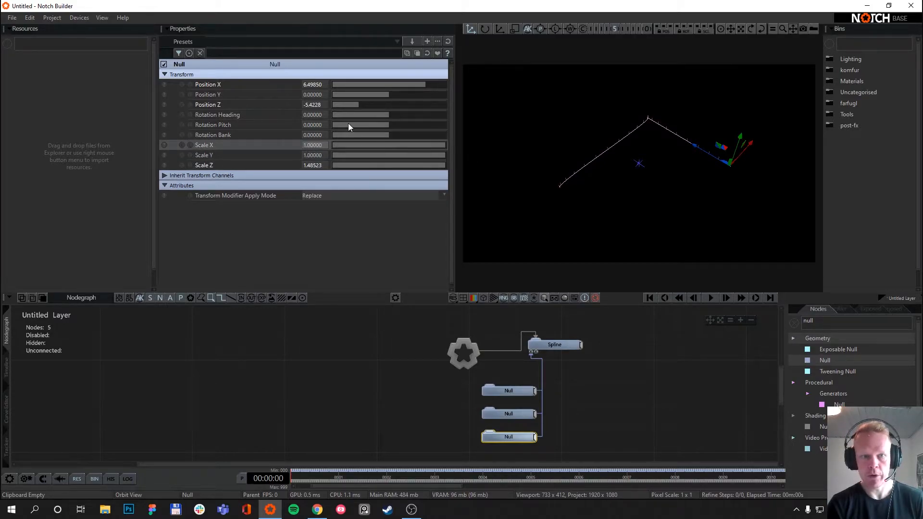
drag(364, 117, 333, 117)
Delete the Spline and its Null nodes, leaving only the Root node.
click(564, 391)
drag(615, 420, 509, 317)
key(Delete)
key(ctrl+a)
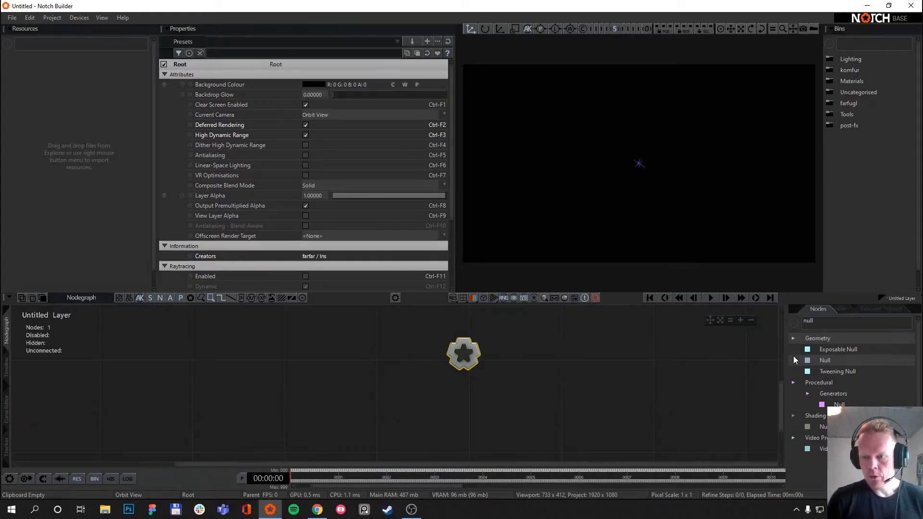
Add a Node Trail node connected to the Root node.
click(815, 326)
text(node)
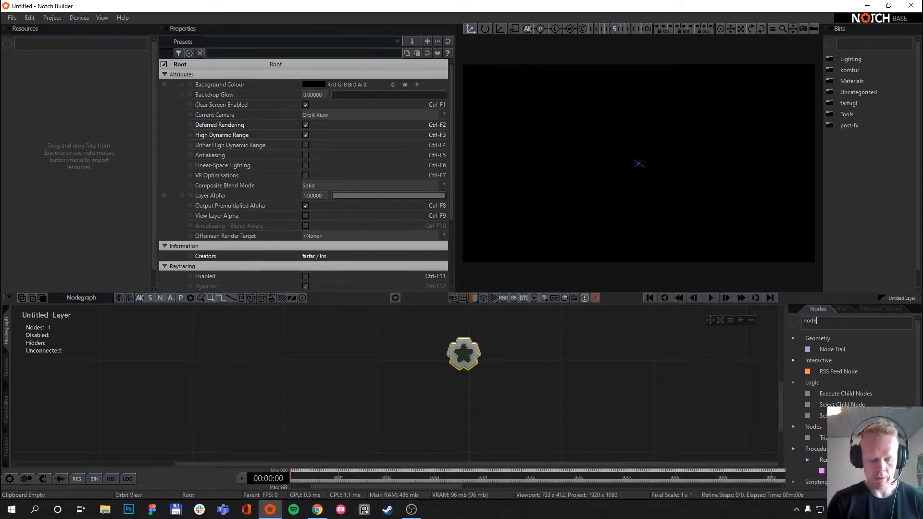
drag(832, 350, 564, 354)
Add a Shape 3D node, feed it into the Node Trail input, and connect it to the Root node.
click(851, 324)
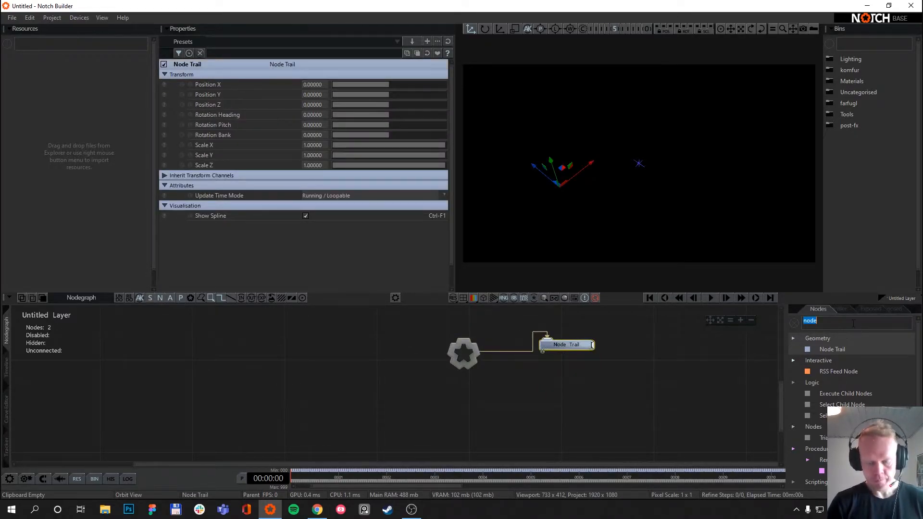
text(shape)
drag(831, 351, 543, 352)
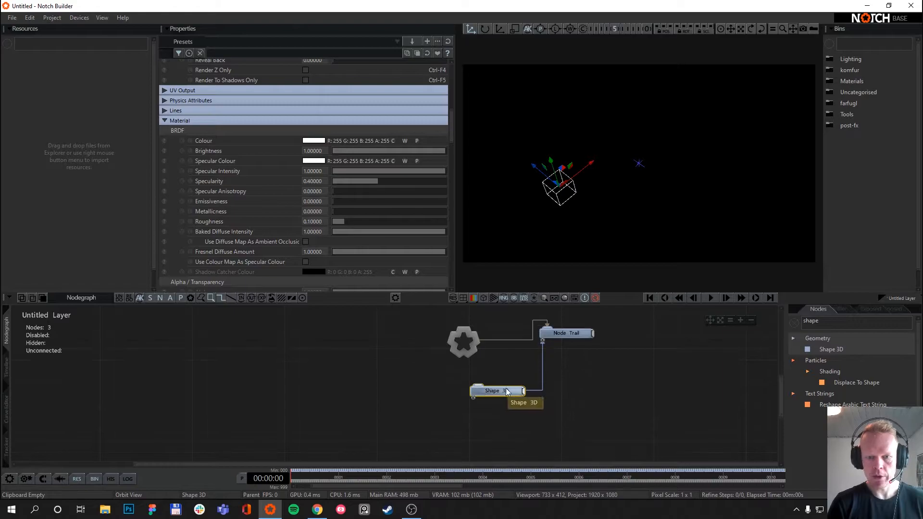
click(470, 394)
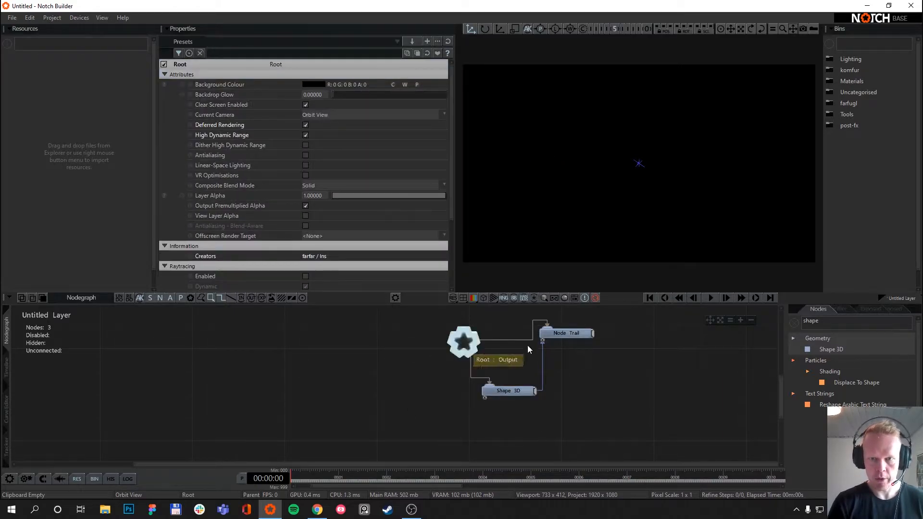
Add a Sky Light node connected to the Root node to light the sphere.
double_click(824, 325)
text(sky light)
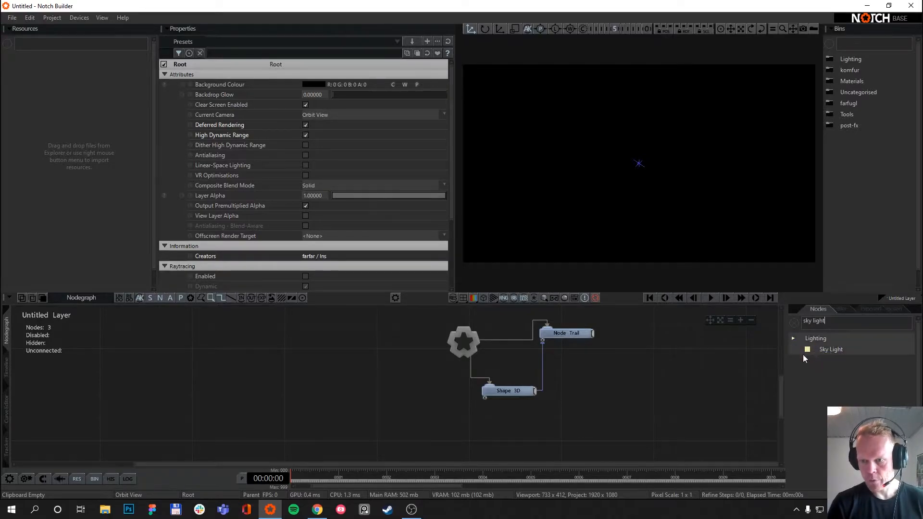
drag(803, 354, 375, 344)
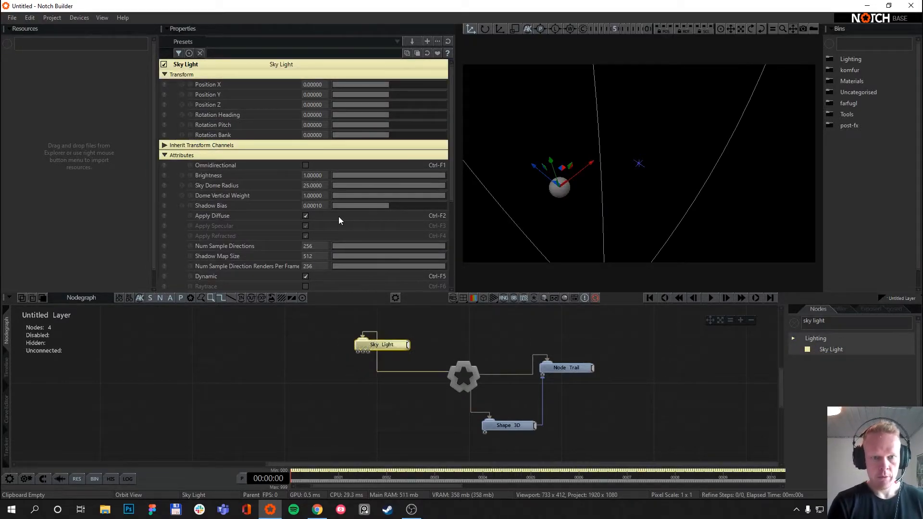
click(254, 388)
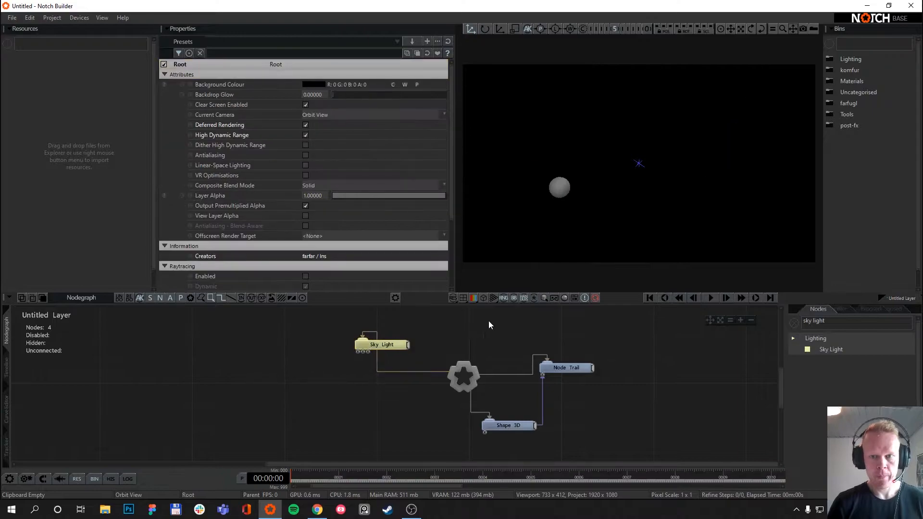
Search the node library for math and add a Math Modifier node to the nodegraph.
scroll(574, 394, down, 1)
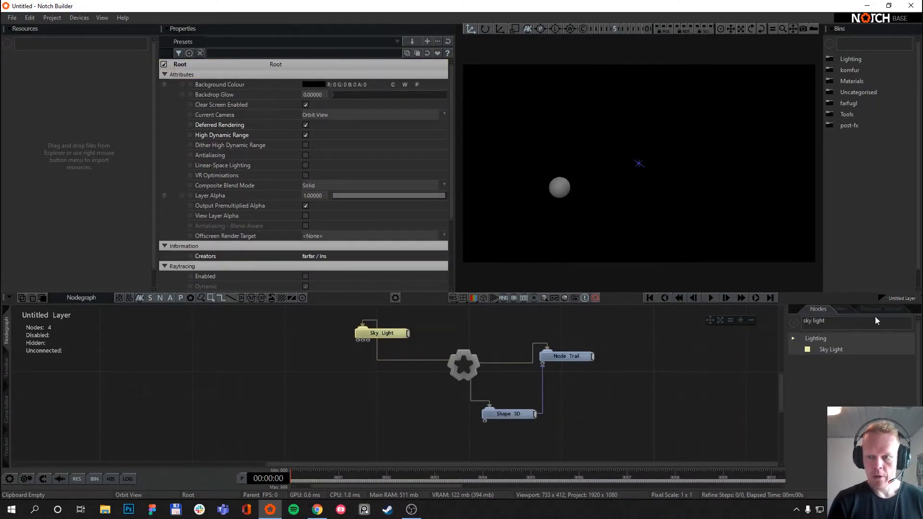
click(826, 326)
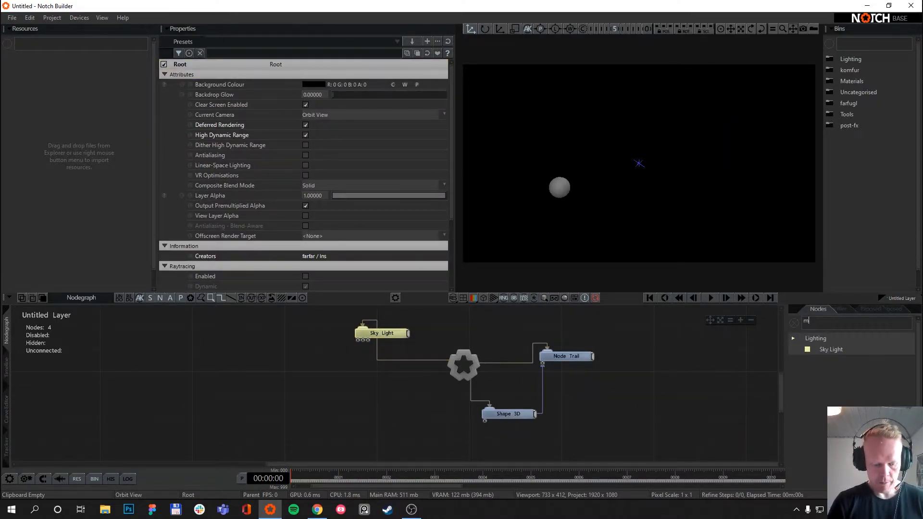
text(ma6th)
key(BackSpace)
key(BackSpace)
key(BackSpace)
text(th)
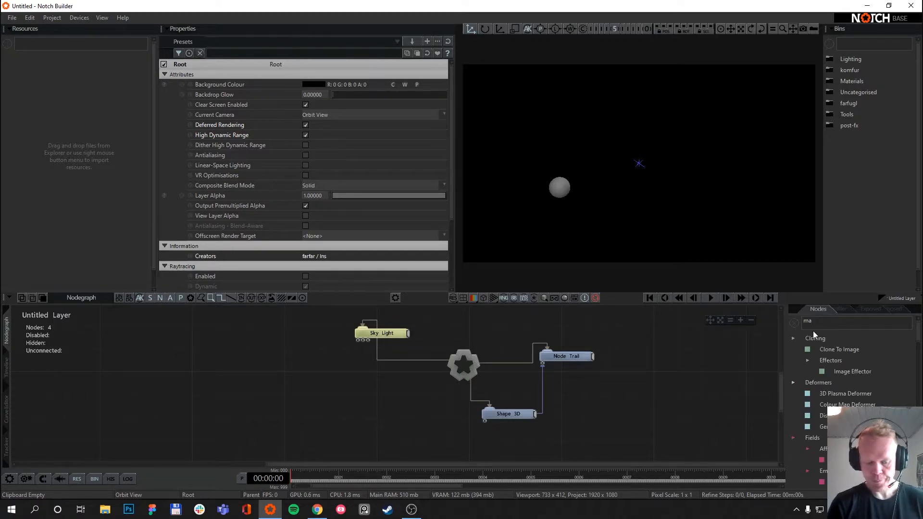
drag(833, 349, 283, 153)
Connect the Math Modifier's output to the Shape 3D node's Position X.
click(492, 413)
click(504, 414)
drag(355, 273, 382, 310)
scroll(352, 181, up, 9)
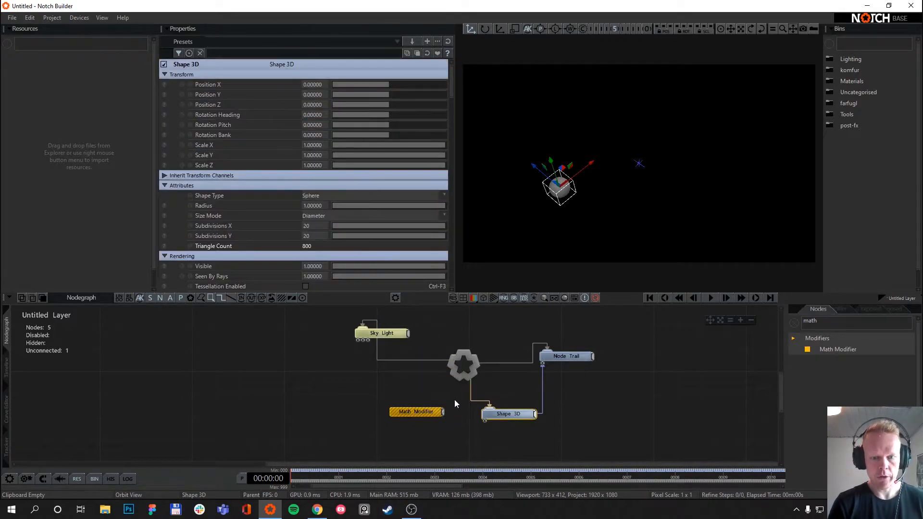
drag(443, 412, 315, 85)
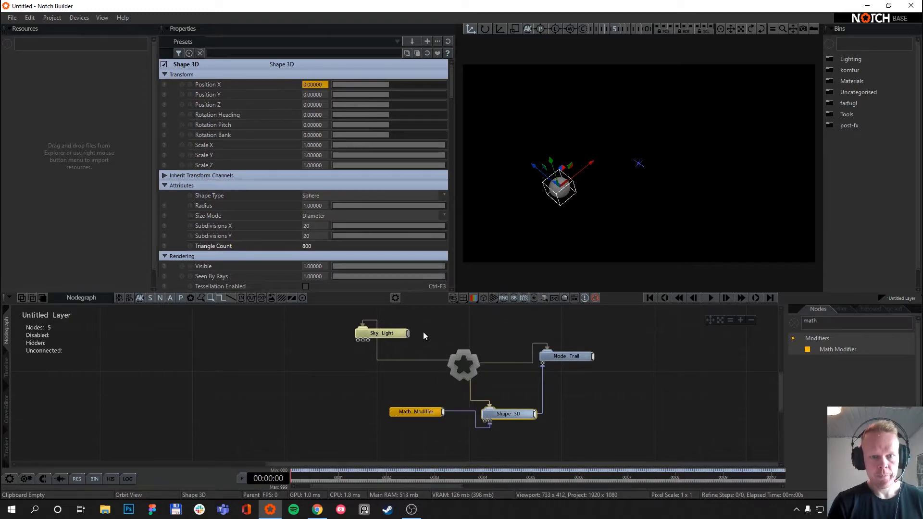
Set the Math Modifier's Scale to 5 and its Speed to 0.1.
click(386, 395)
click(408, 412)
double_click(302, 115)
text(5)
key(Return)
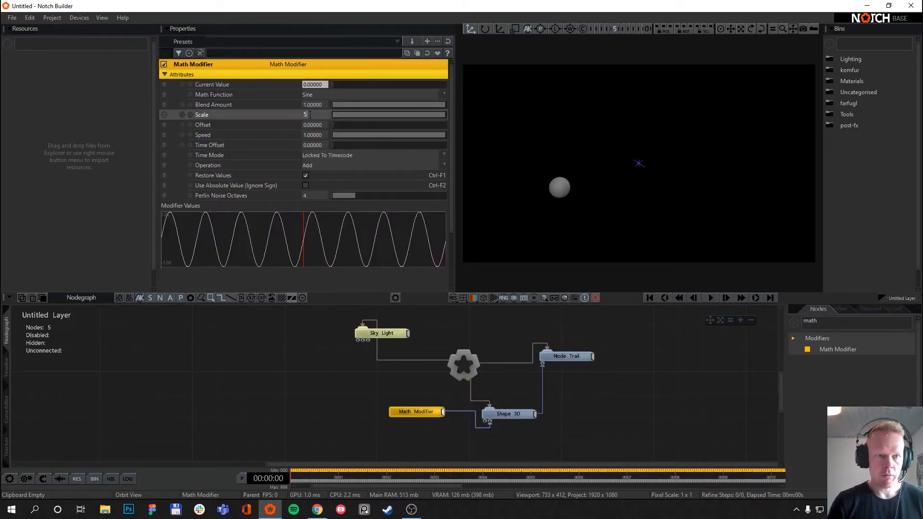
double_click(314, 135)
text(.1)
key(Return)
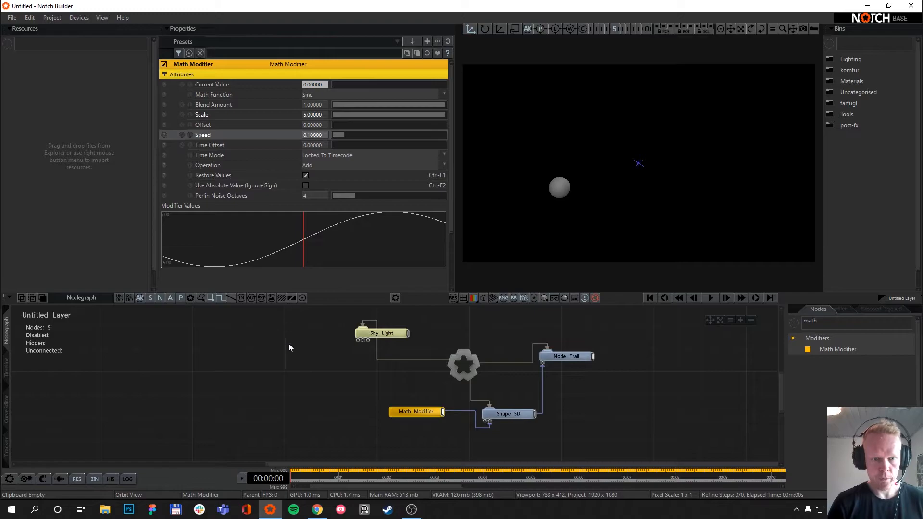
Play the timeline to preview the sphere's trail and inspect the Node Trail's properties.
click(412, 368)
key(space)
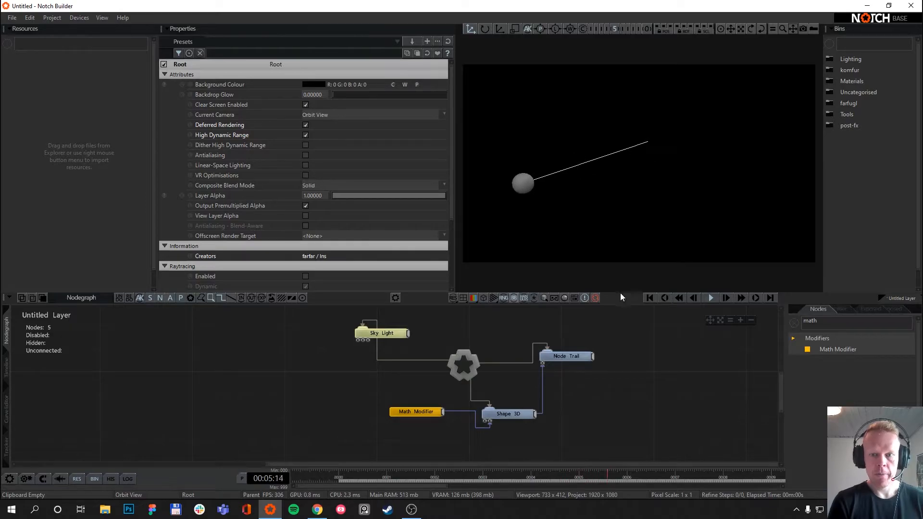
click(566, 356)
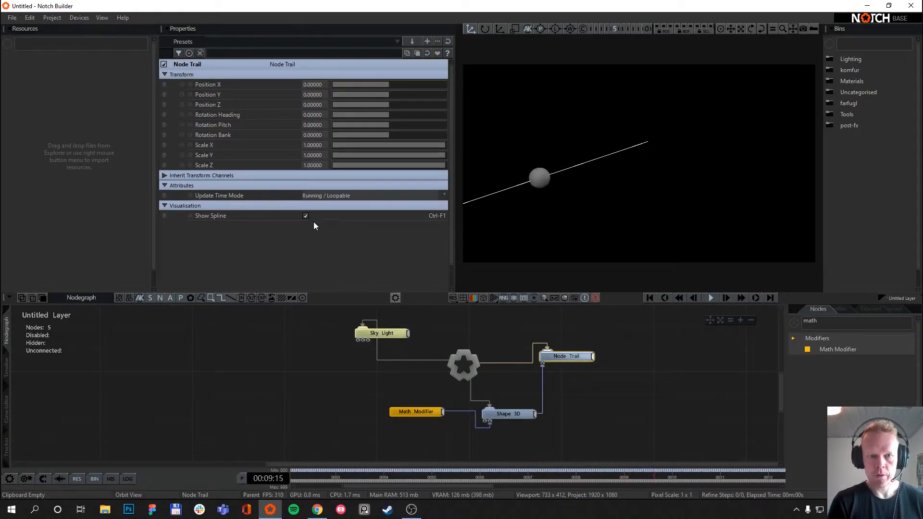
Search the node library for spline, add an Extruded Spline node fed by the Node Trail, and disable it.
click(832, 321)
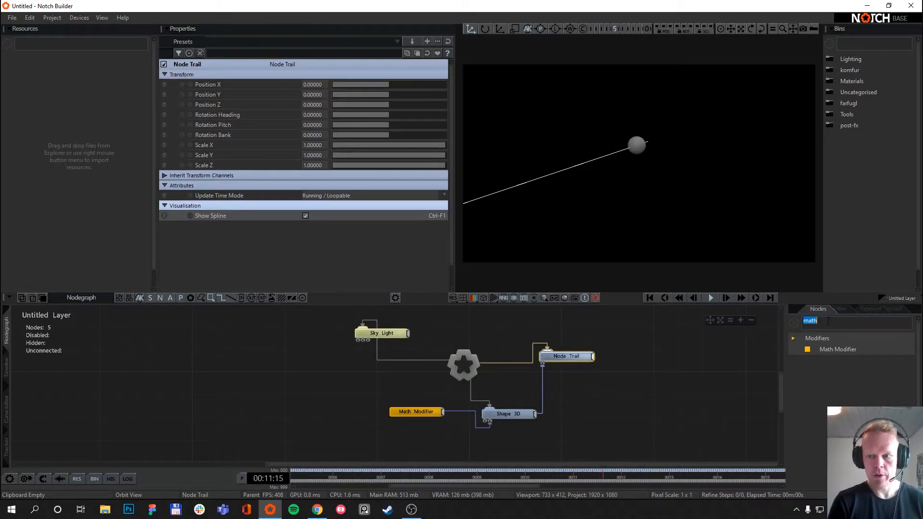
text(spline)
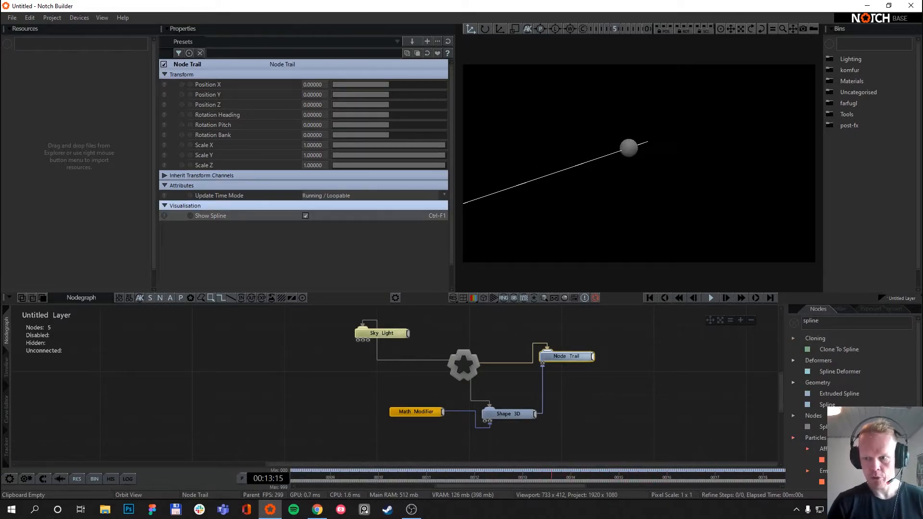
drag(839, 393, 628, 356)
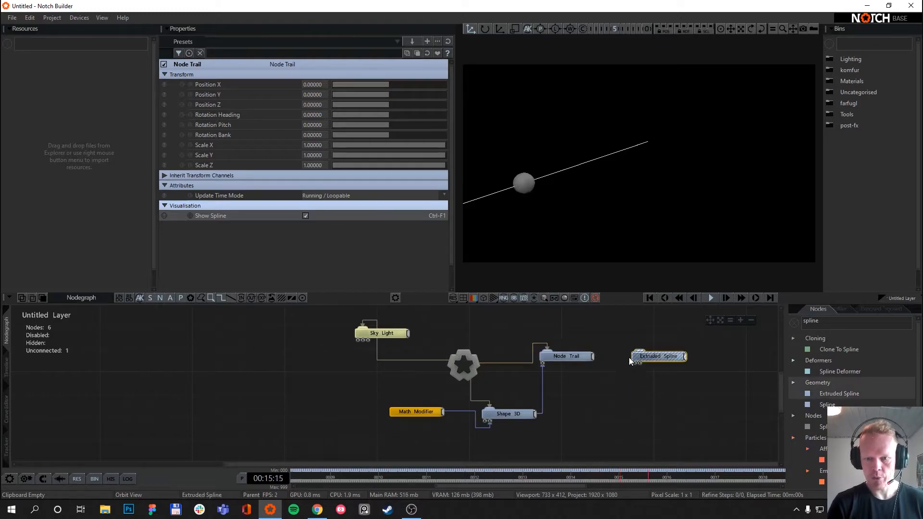
drag(623, 365, 623, 365)
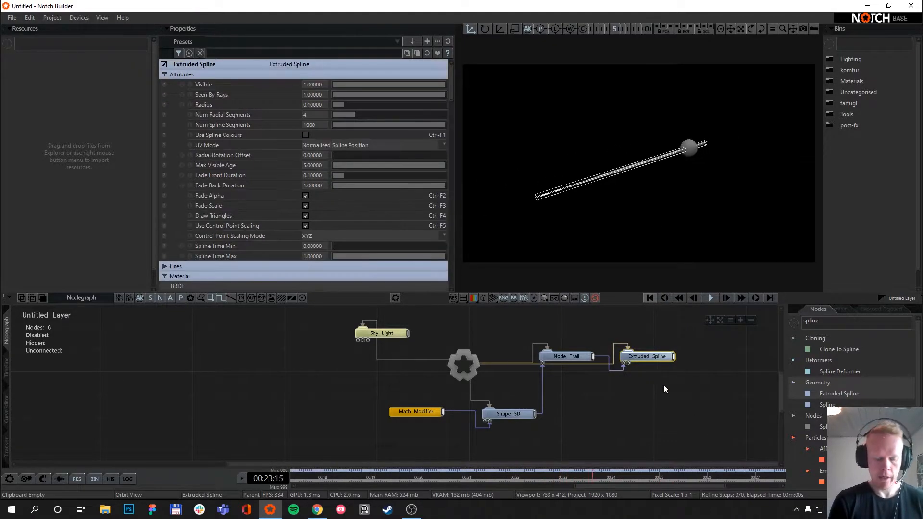
key(d)
click(679, 434)
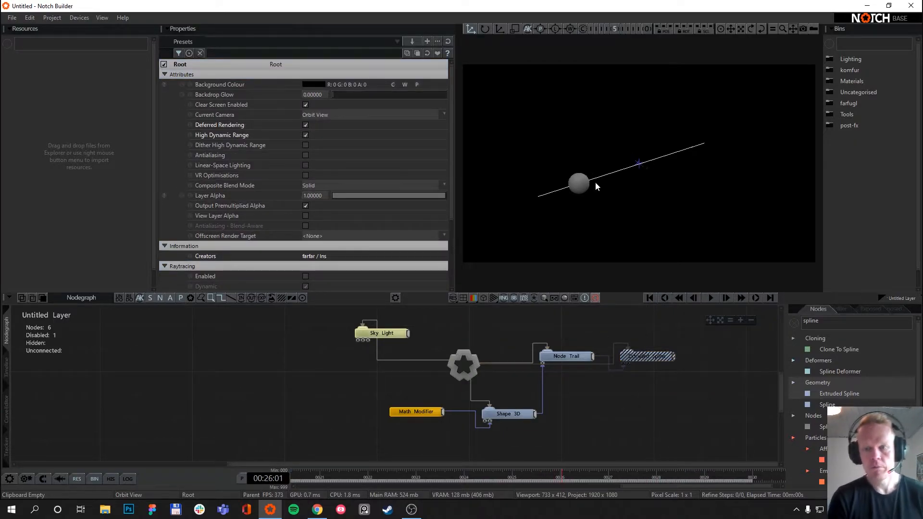
Duplicate the Math Modifier twice and connect the copies to the Shape 3D node's Position Y and Position Z.
middle_drag(481, 444, 491, 417)
click(427, 386)
key(ctrl+d)
click(440, 385)
mouse_move(443, 394)
mouse_down()
mouse_move(420, 406)
mouse_move(420, 432)
mouse_move(289, 60)
mouse_up()
key(ctrl+d)
click(513, 388)
drag(314, 96, 313, 95)
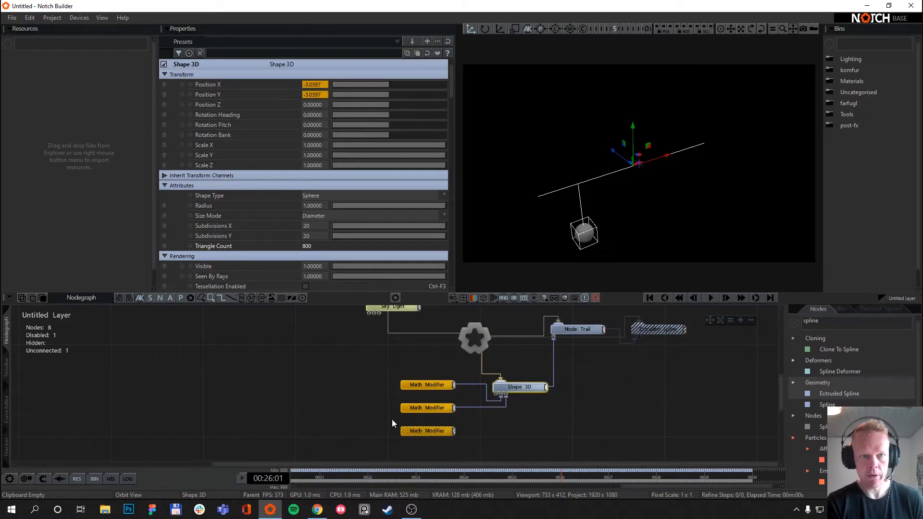
drag(446, 435, 313, 105)
Set the Scale to 4 and the Speed to 0.2 on the Math Modifier driving Position Y.
click(423, 407)
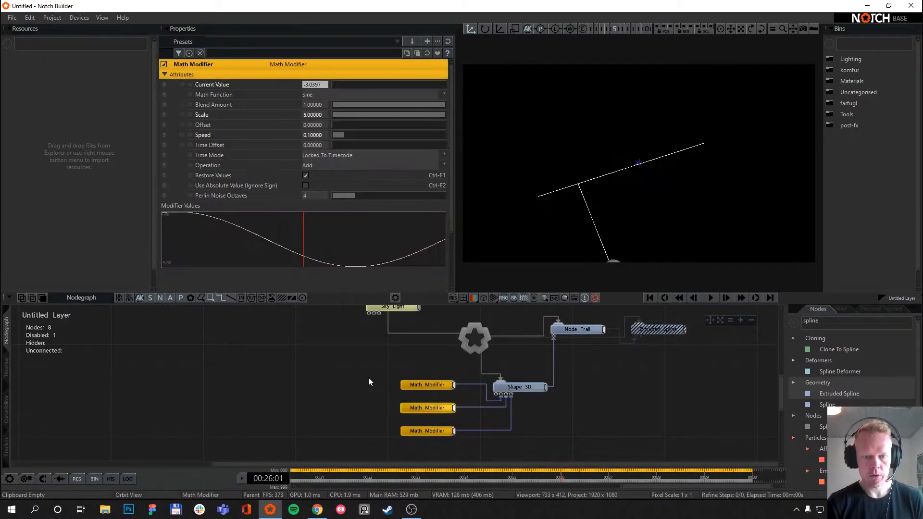
double_click(312, 115)
text(5)
double_click(312, 135)
key(Return)
click(345, 377)
Set the Scale to 3 and change the Speed on the Math Modifier driving Position Z.
click(409, 432)
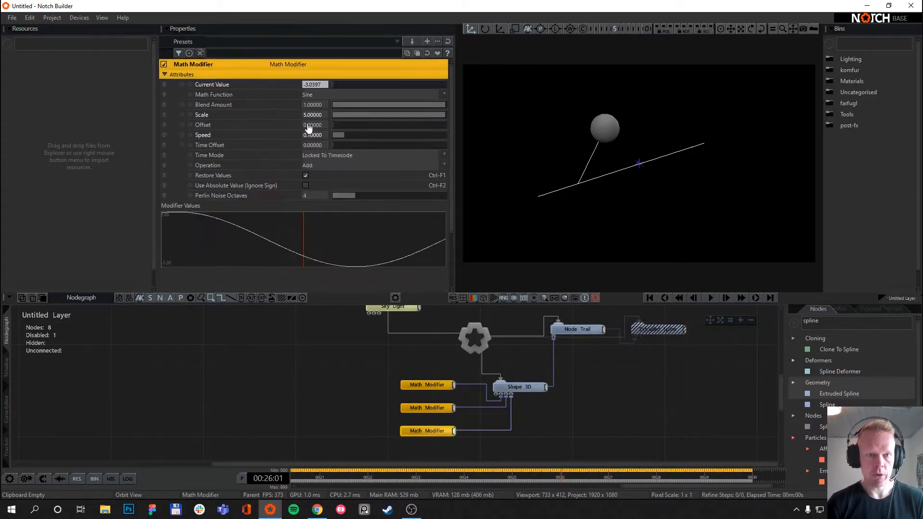
double_click(313, 115)
text(3)
key(Return)
double_click(312, 138)
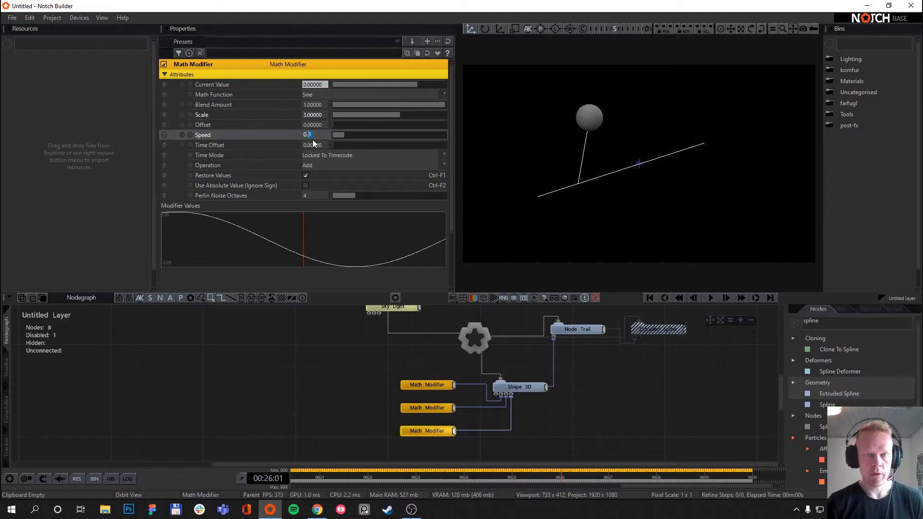
key(Return)
Rewind the timeline and play it from the start to preview the sphere's path.
click(510, 413)
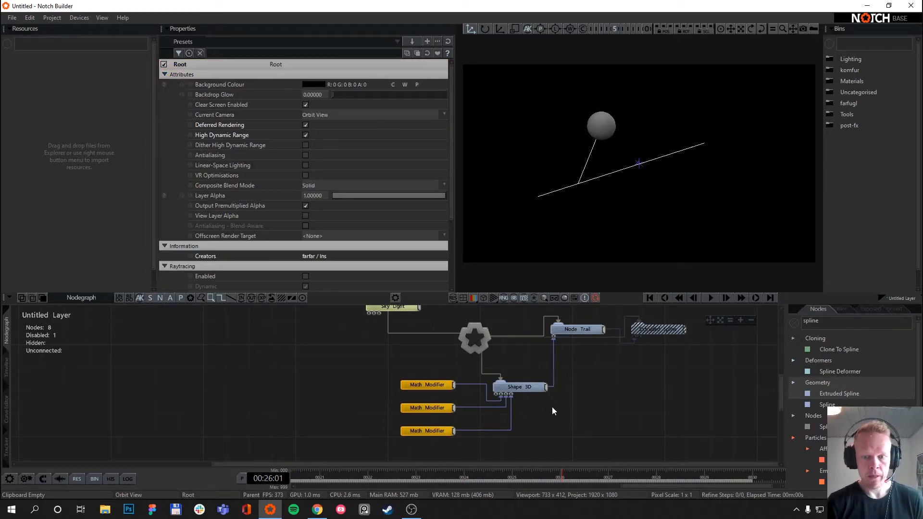
key(Home)
key(space)
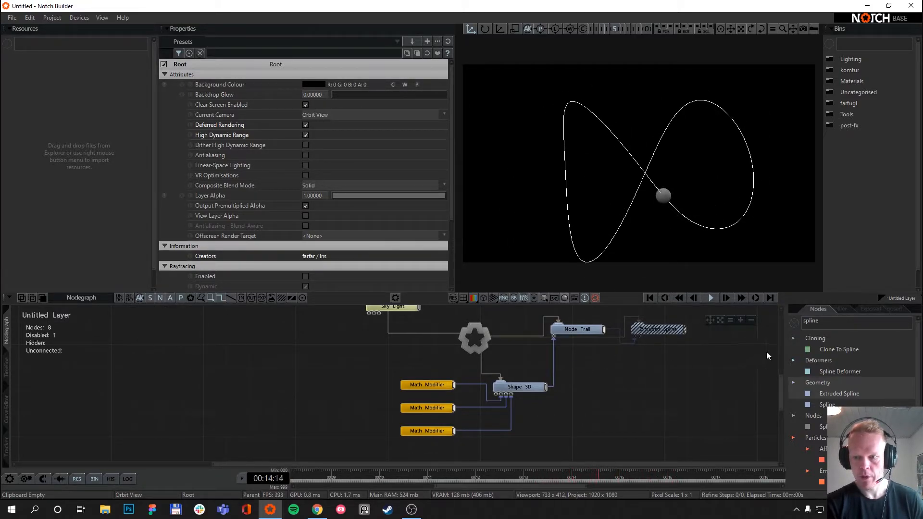
Search the node library for combin, add a Combiner node, and place it between the Math Modifiers and the Shape 3D.
text(combin)
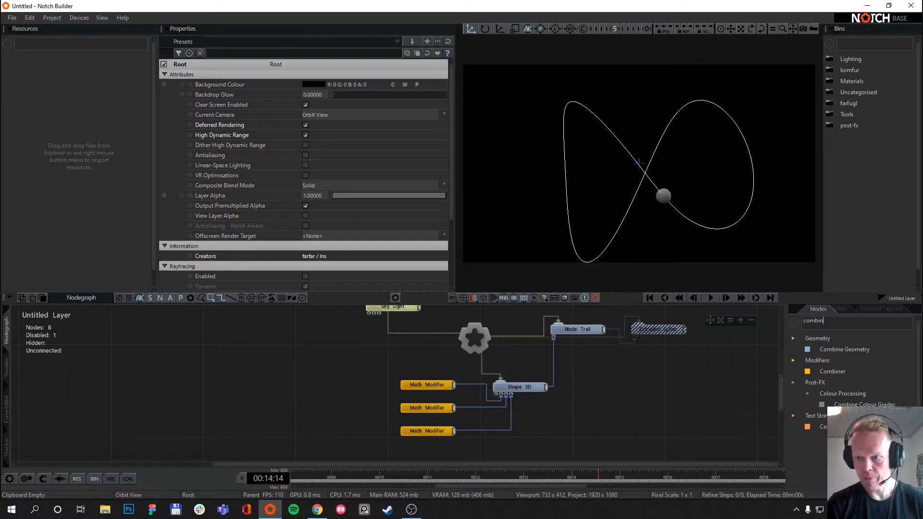
drag(832, 371, 548, 419)
drag(422, 388, 343, 402)
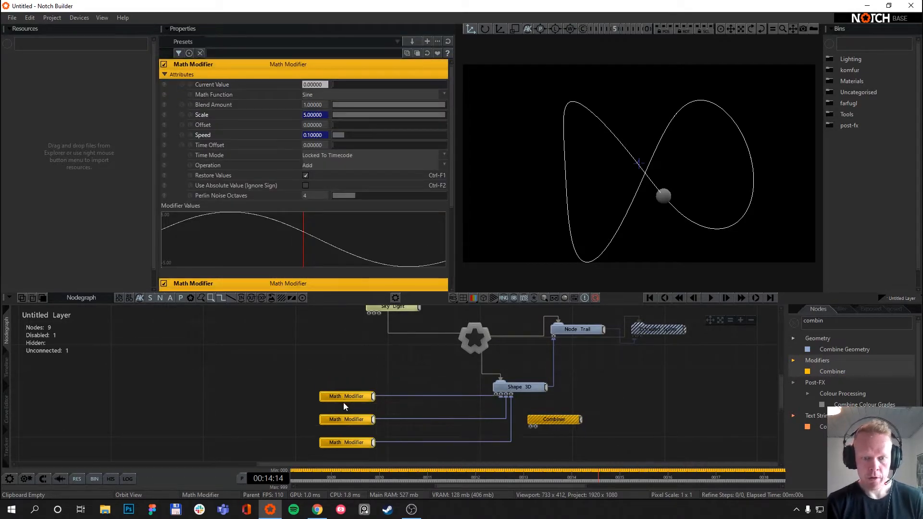
click(440, 370)
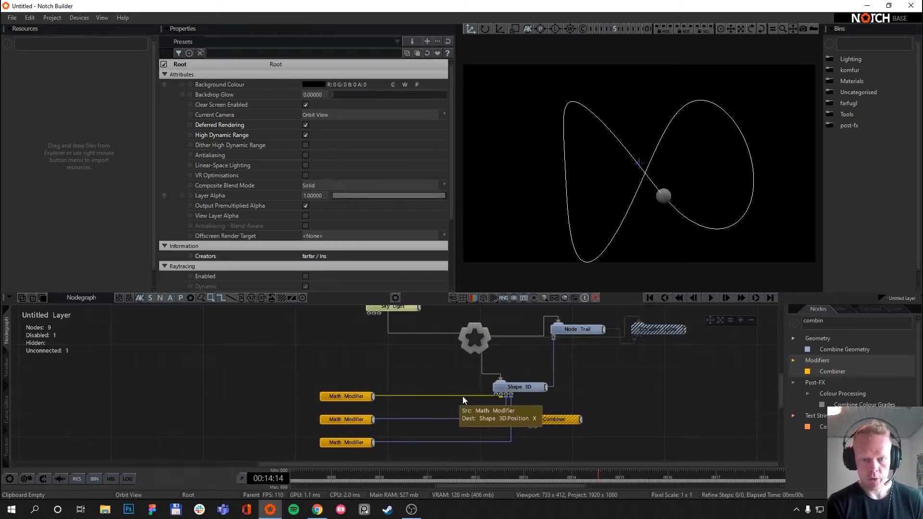
drag(544, 420, 532, 420)
Disconnect the first Math Modifier from Position X, feed it into the Combiner's Value 1, and space out the nodes below.
right_click(422, 396)
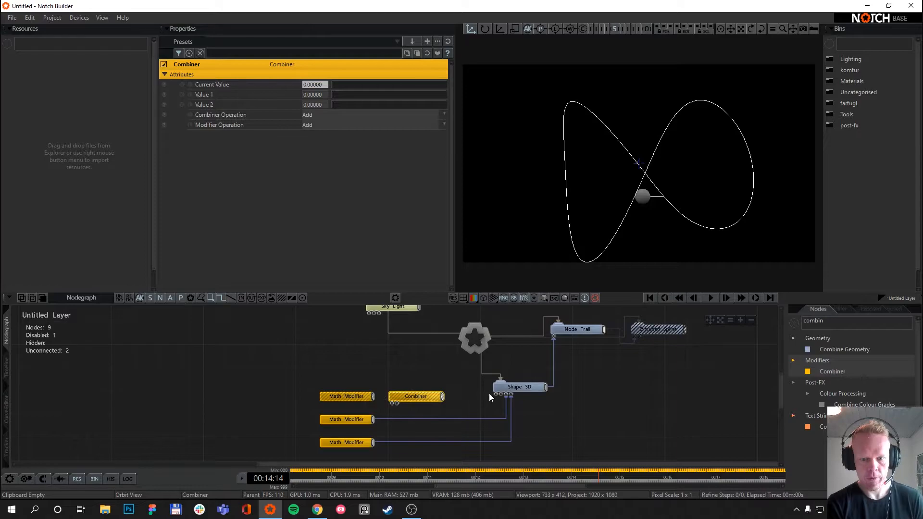
drag(373, 396, 394, 404)
drag(290, 412, 344, 463)
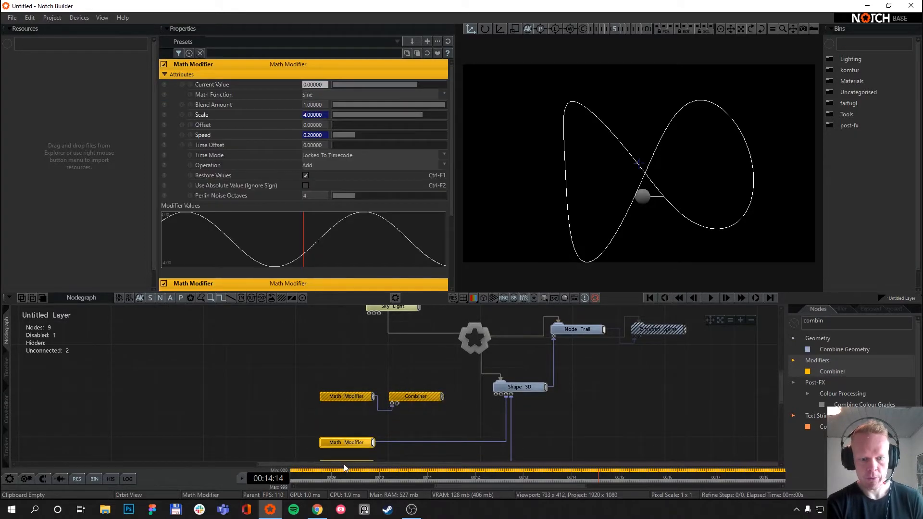
Connect the Combiner's output to the Shape 3D node's Position X.
click(404, 396)
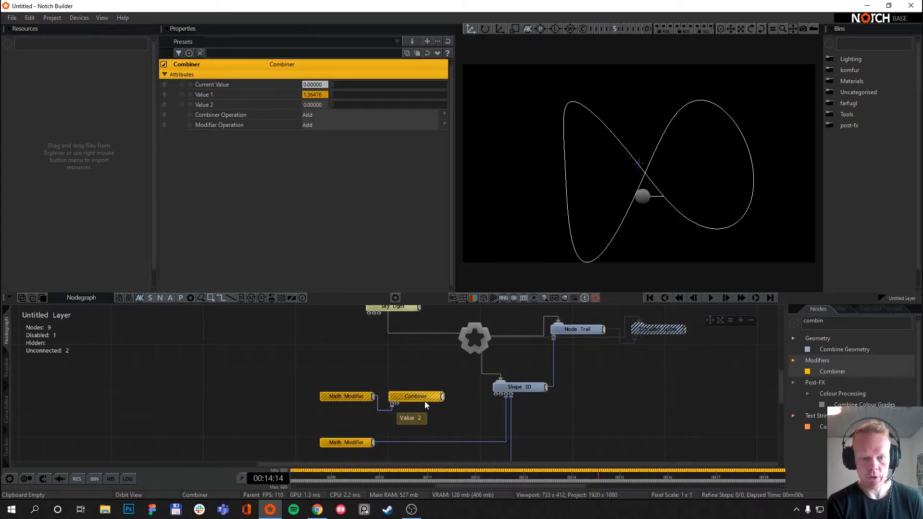
click(520, 387)
click(437, 395)
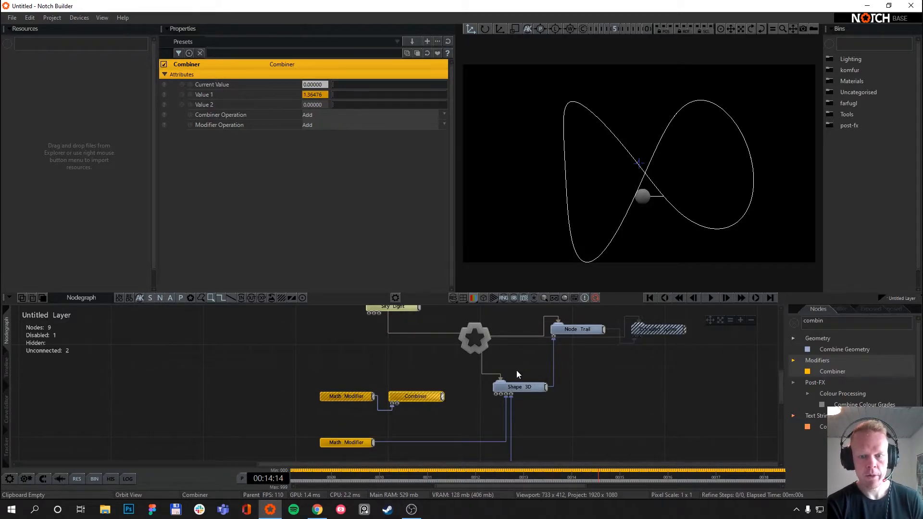
drag(520, 387, 508, 387)
drag(442, 397, 306, 84)
Duplicate the Math Modifier feeding the Combiner and connect the copy to the Combiner's Value 2.
click(340, 399)
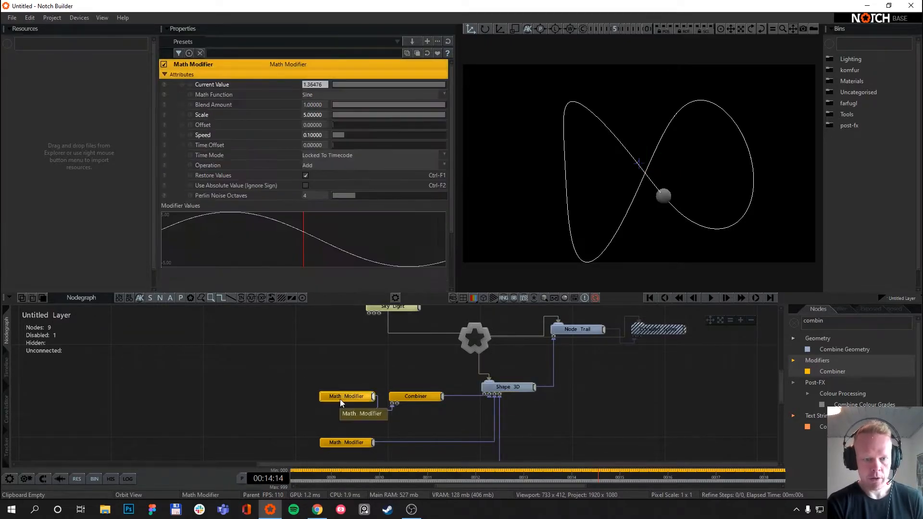
key(ctrl+d)
drag(363, 411, 397, 405)
click(356, 417)
Set the duplicated Math Modifier's Math Function to Interpolated Noise and increase its Speed.
click(354, 410)
click(311, 96)
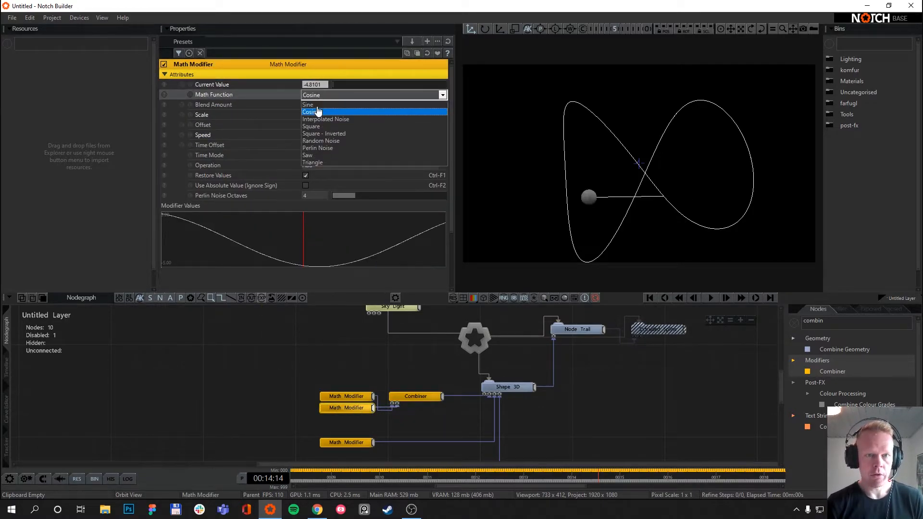
click(318, 121)
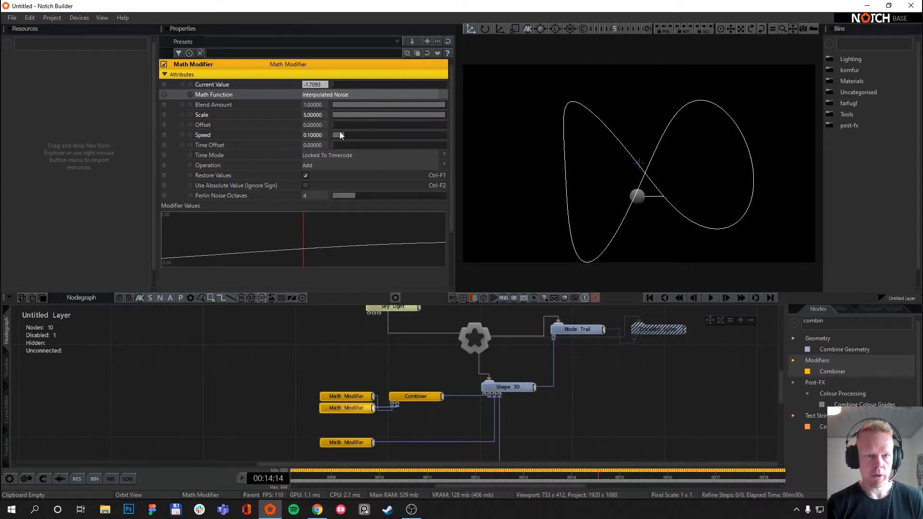
drag(340, 135, 491, 140)
Change the Combiner node's Combiner Operation from Add to another operation.
drag(303, 380, 348, 414)
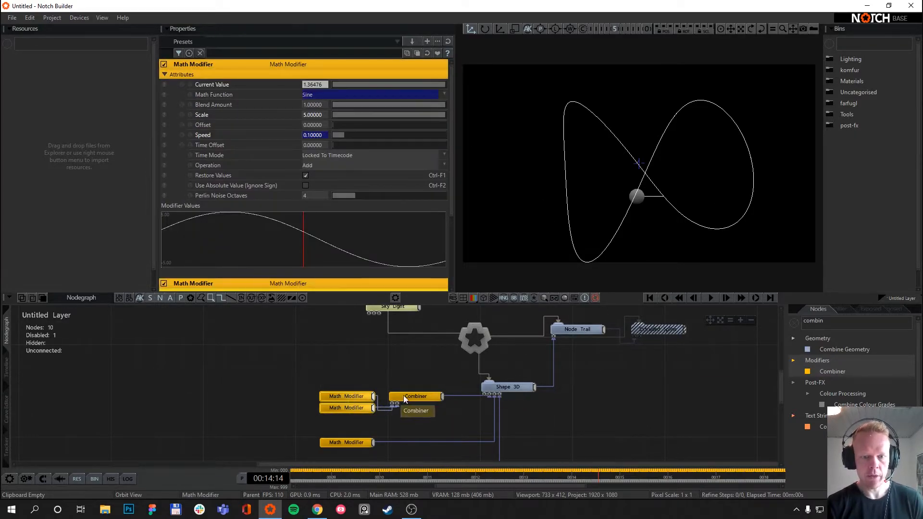
click(416, 395)
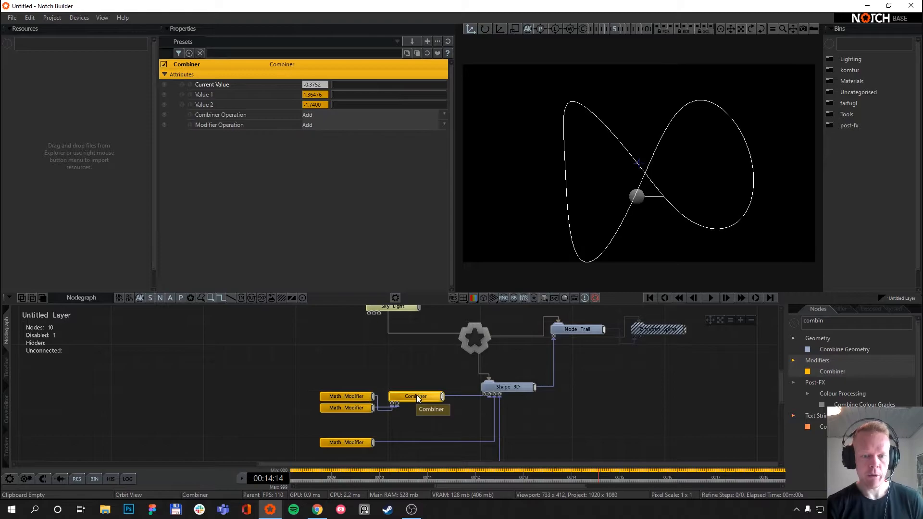
click(311, 116)
click(315, 156)
drag(309, 388, 321, 400)
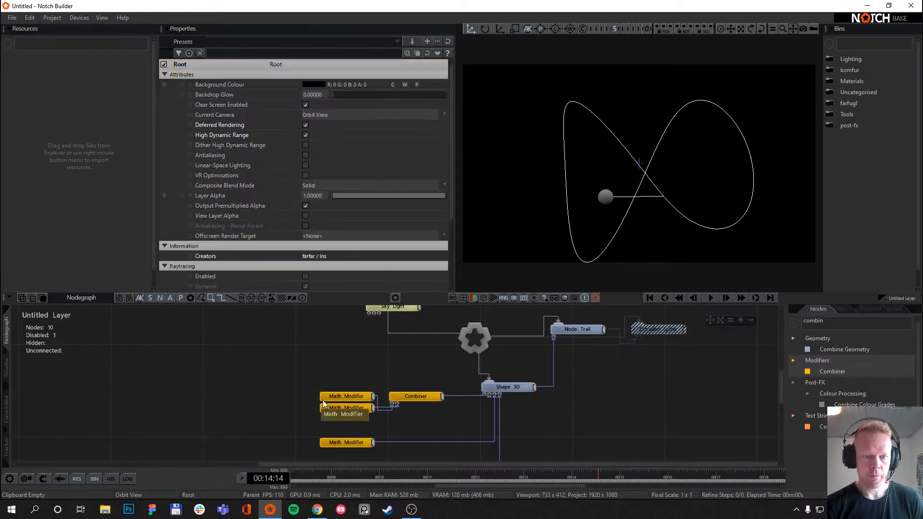
Set the Scale to 3 on both Math Modifiers that feed the Combiner.
click(354, 408)
click(312, 115)
text(3)
key(Return)
click(346, 396)
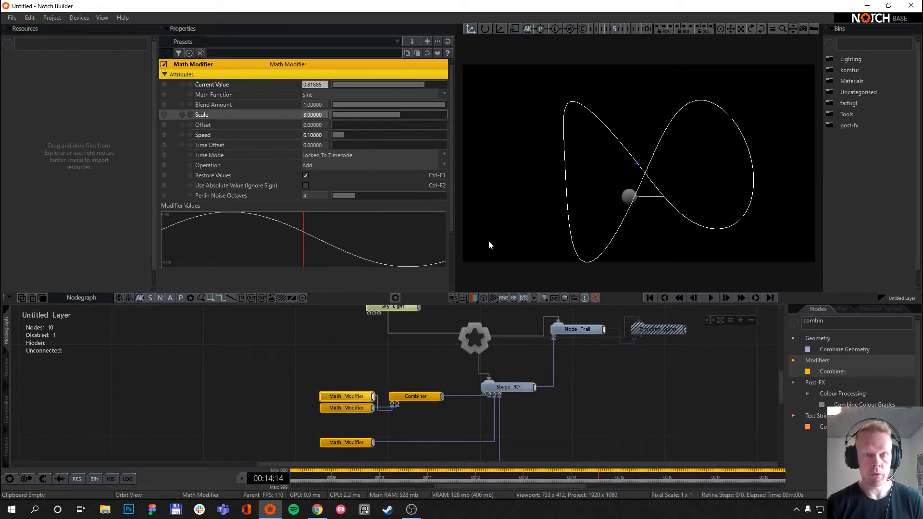
Replay the animation and move the Position Y and Position Z Math Modifiers up closer beneath the Combiner's modifiers.
click(653, 382)
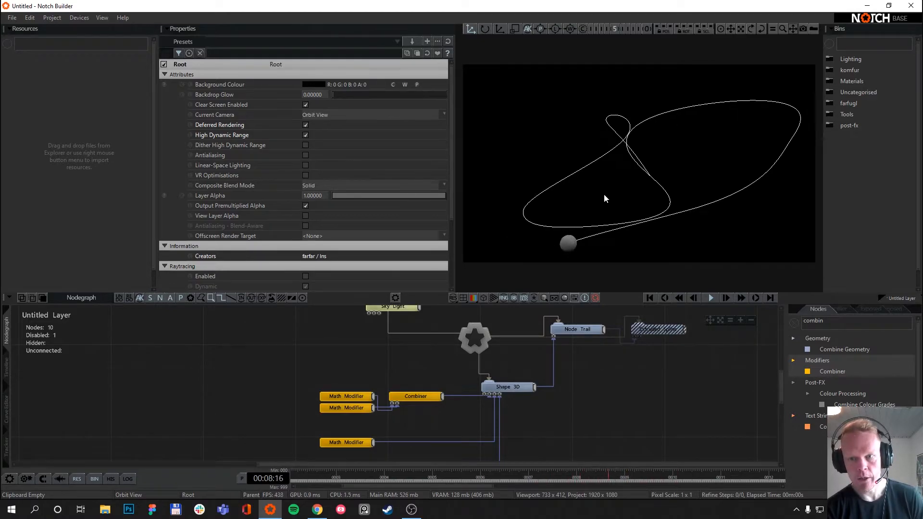
scroll(403, 388, down, 2)
scroll(405, 385, down, 1)
drag(293, 401, 345, 394)
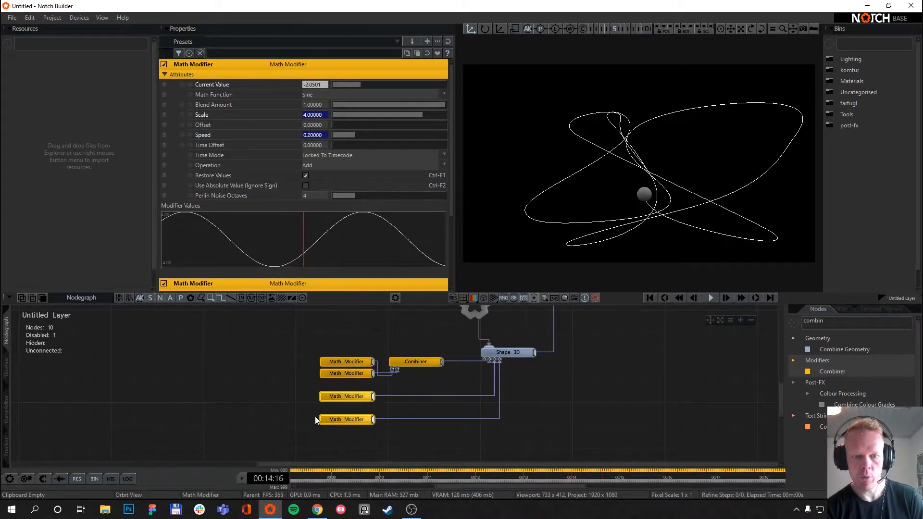
scroll(639, 385, up, 3)
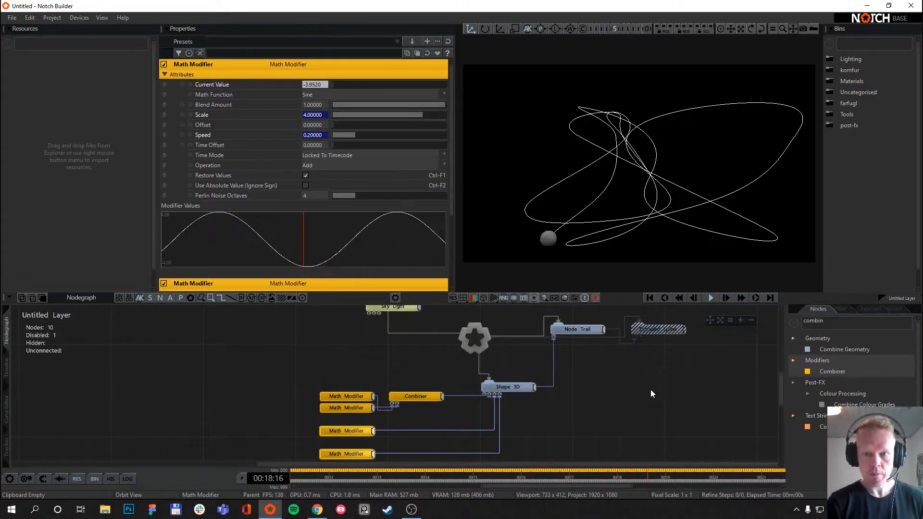
Re-enable the disabled Extruded Spline node so that the trail renders as a tube.
click(650, 389)
scroll(624, 370, up, 2)
click(668, 353)
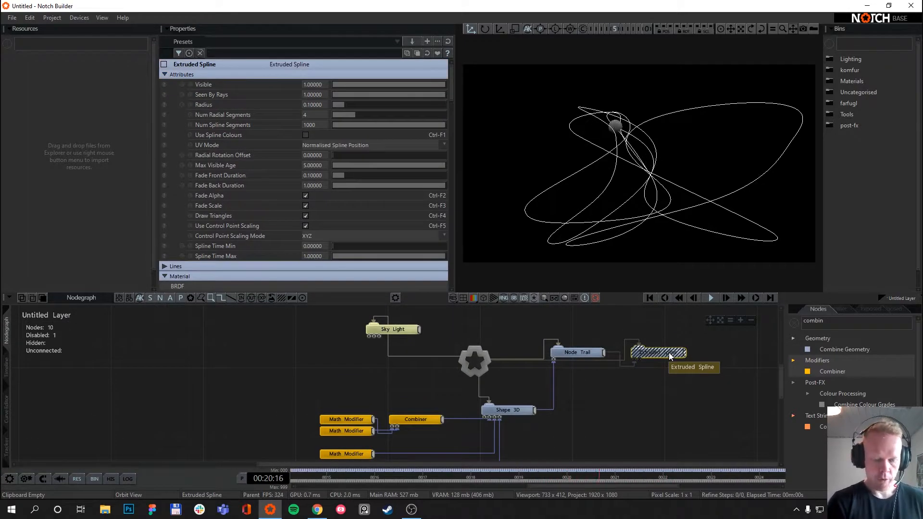
key(ctrl+e)
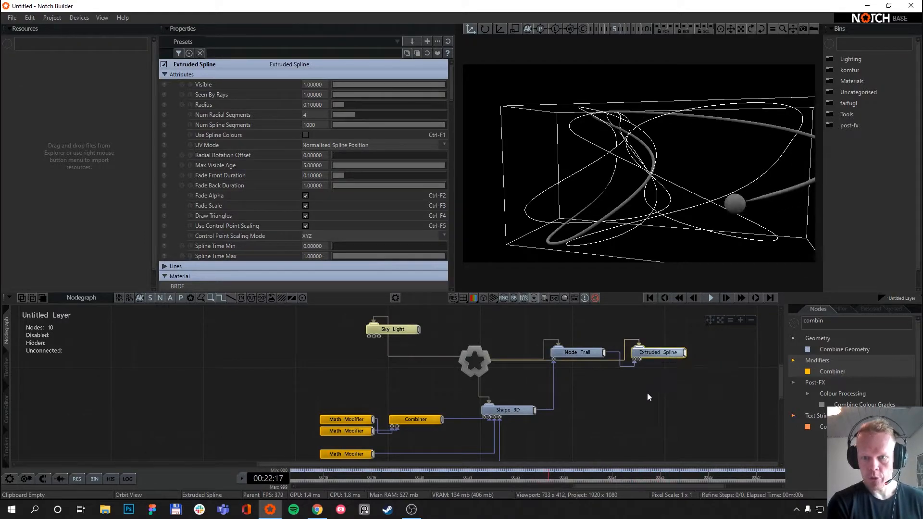
click(647, 406)
Turn off Show Spline on the Node Trail and hide the Shape 3D sphere, leaving only the extruded tube rendered.
click(583, 349)
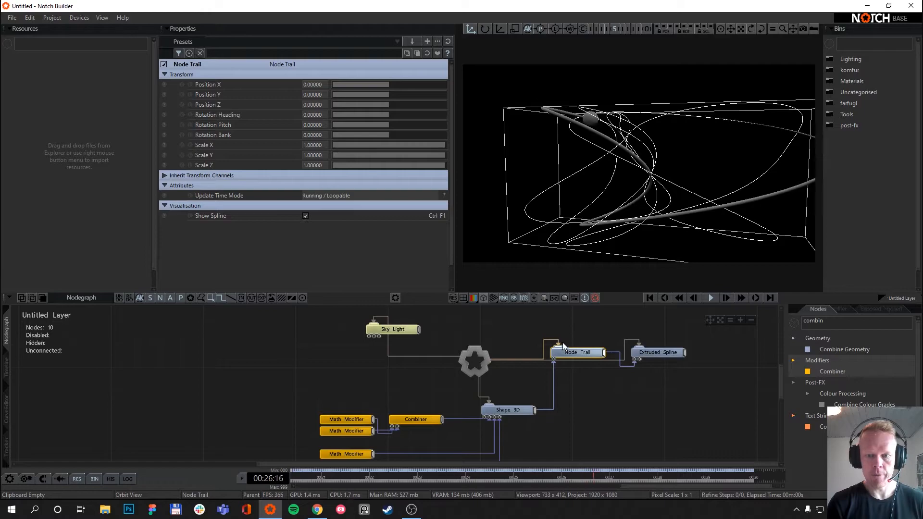
click(305, 216)
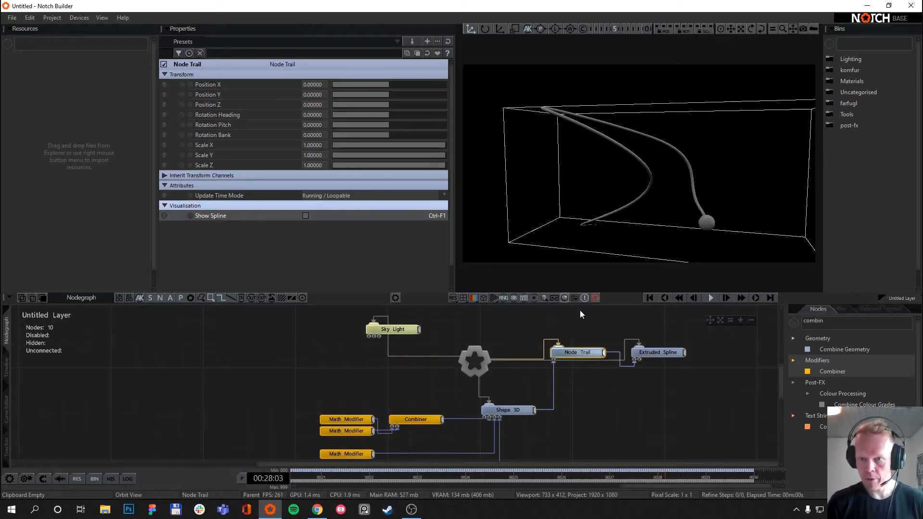
click(679, 416)
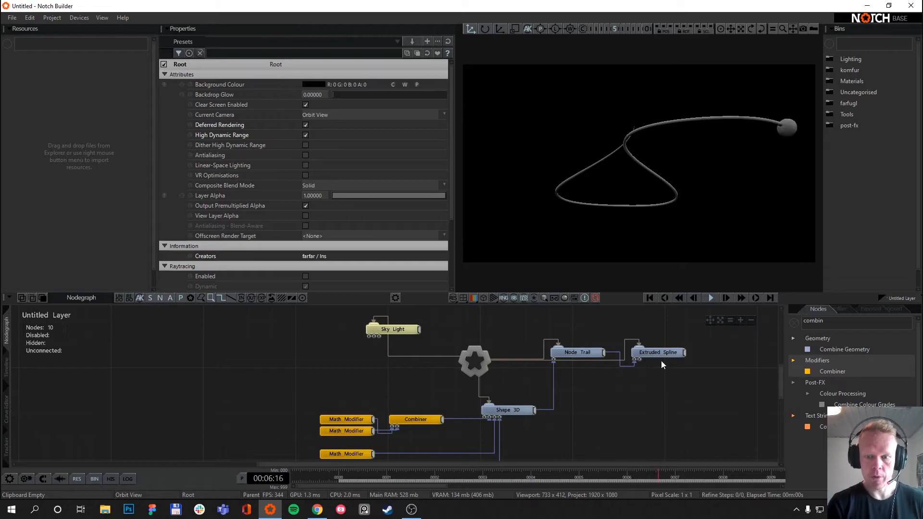
click(519, 409)
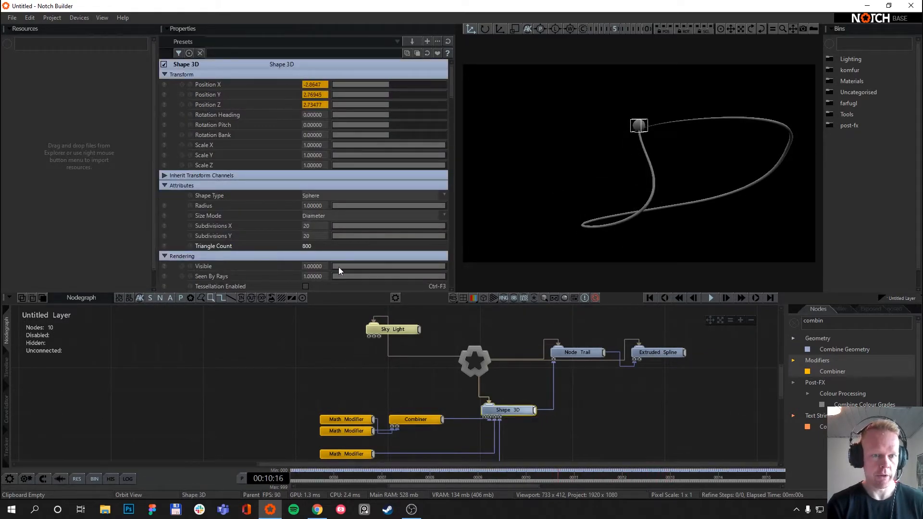
click(642, 435)
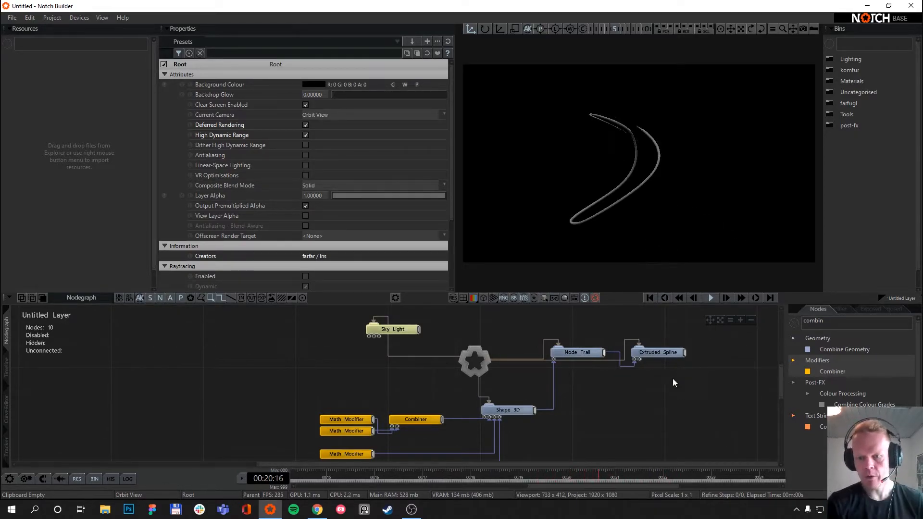
Duplicate the Extruded Spline node below the original and connect the copy to the Node Trail and the root.
click(664, 352)
key(ctrl+c)
key(ctrl+v)
drag(671, 368, 636, 380)
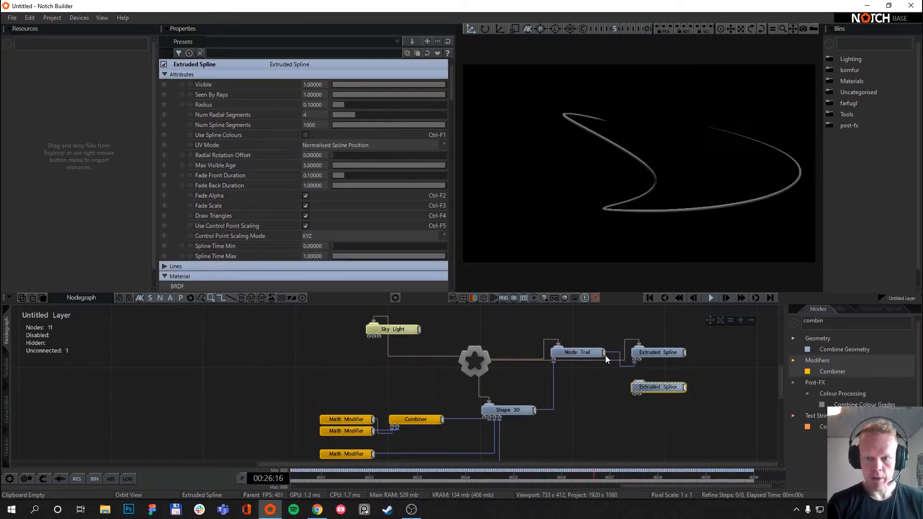
drag(604, 353, 635, 393)
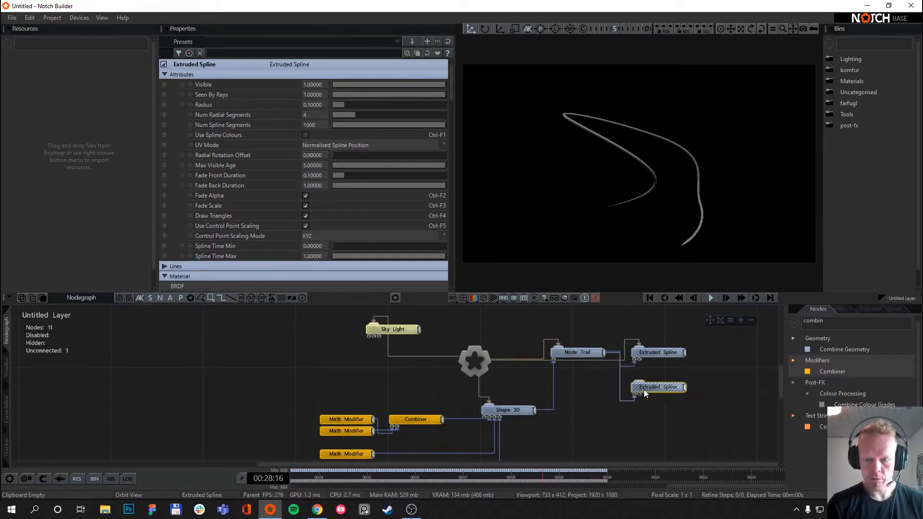
click(585, 408)
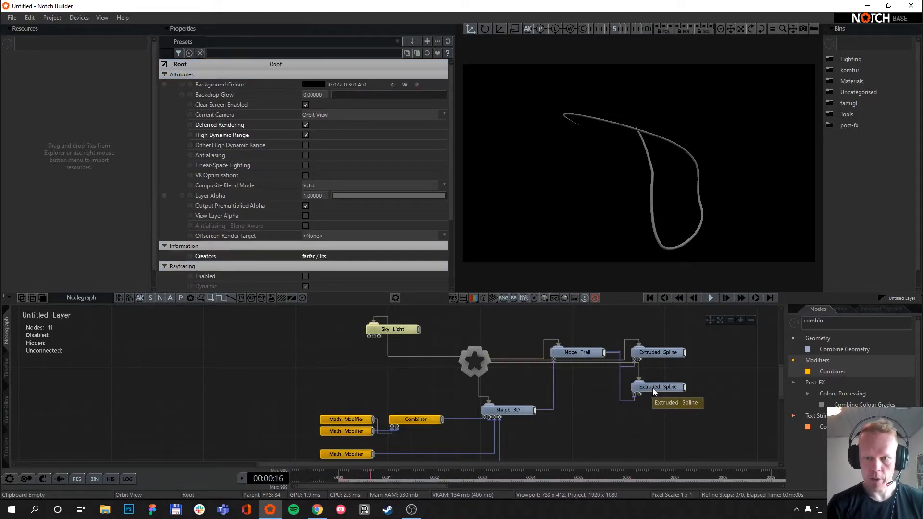
Set the duplicated Extruded Spline's Radius to 0.5 and its Max Visible Age to 1.
click(652, 388)
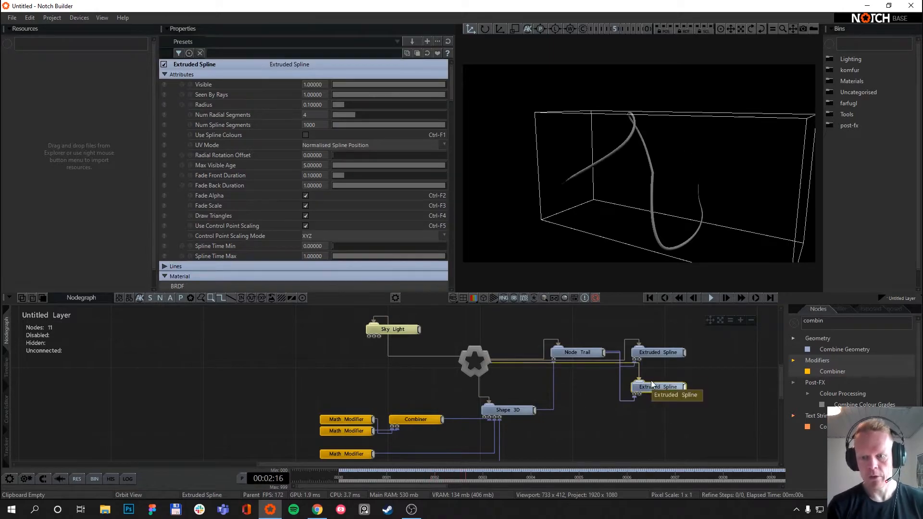
double_click(328, 107)
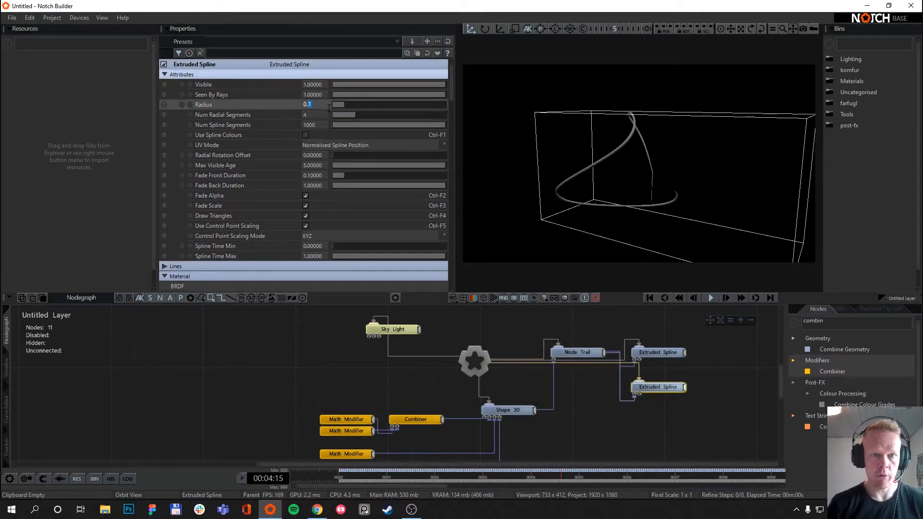
text(5)
key(Return)
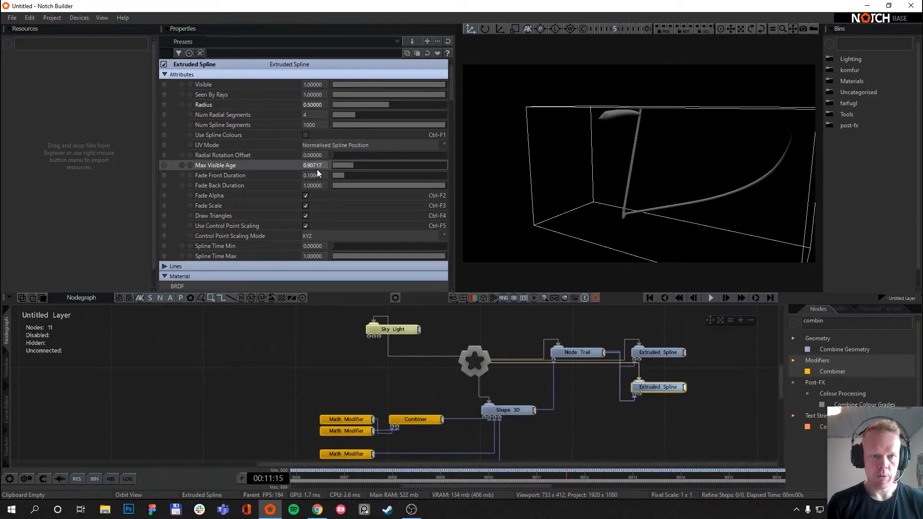
double_click(316, 168)
text(1)
key(Return)
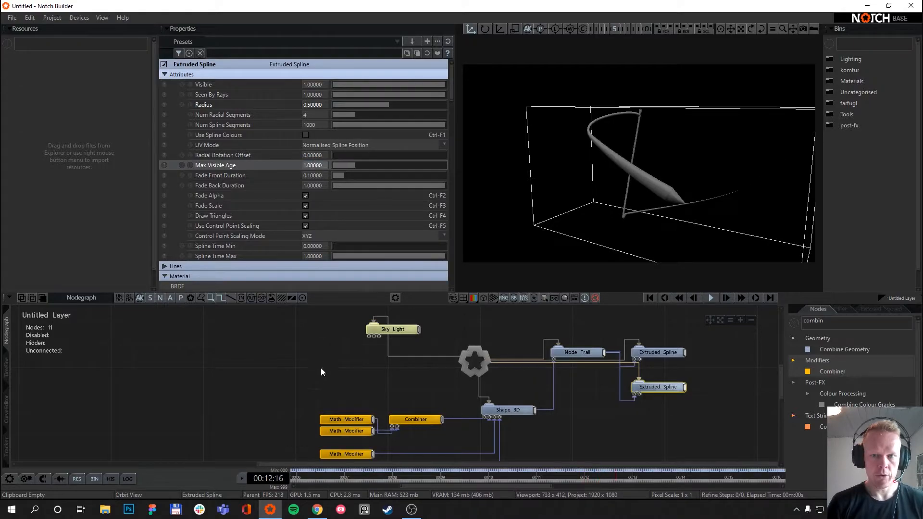
click(221, 385)
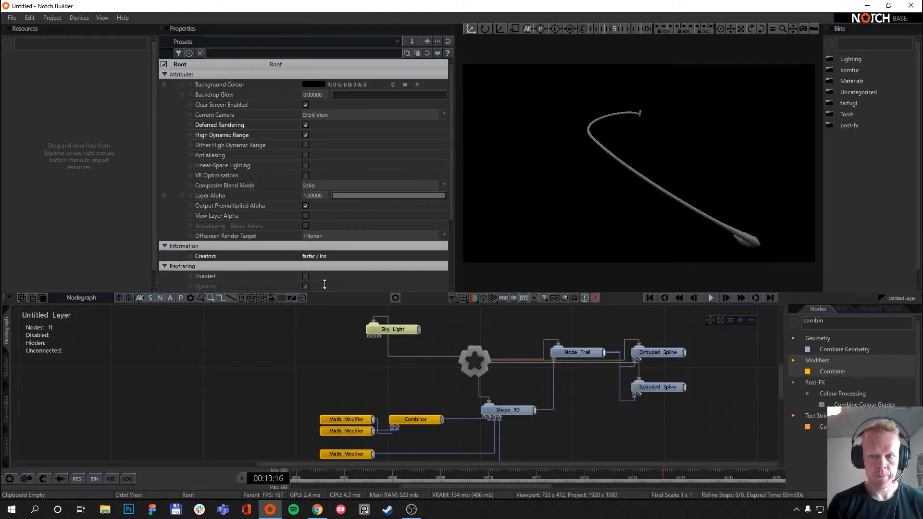
Set the duplicated Extruded Spline's Fade Front Duration to 0.5.
click(657, 385)
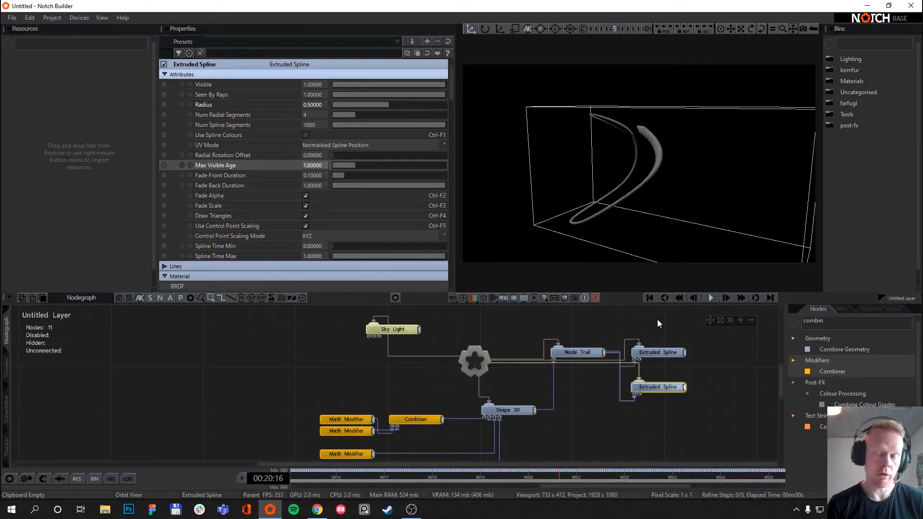
click(675, 417)
click(668, 388)
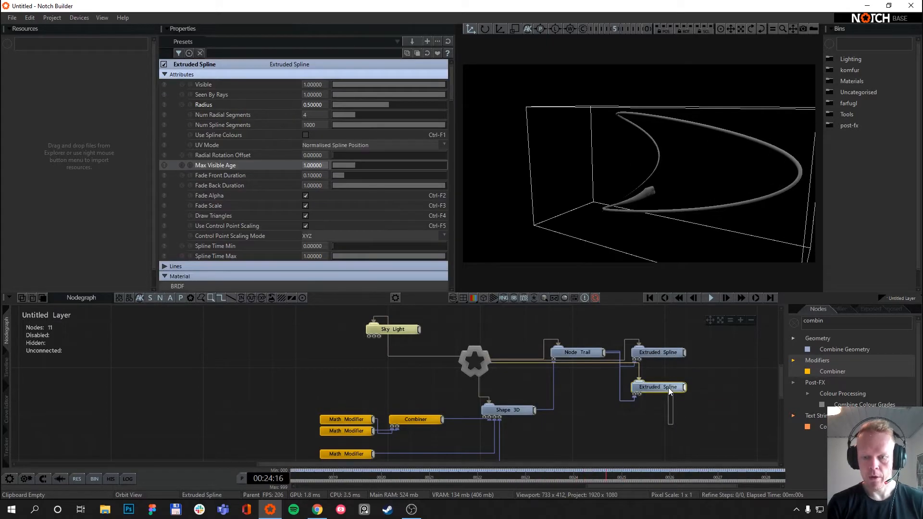
mouse_move(342, 176)
mouse_down()
mouse_move(382, 185)
mouse_move(281, 186)
mouse_move(333, 185)
mouse_up()
click(312, 175)
text(.5)
key(Return)
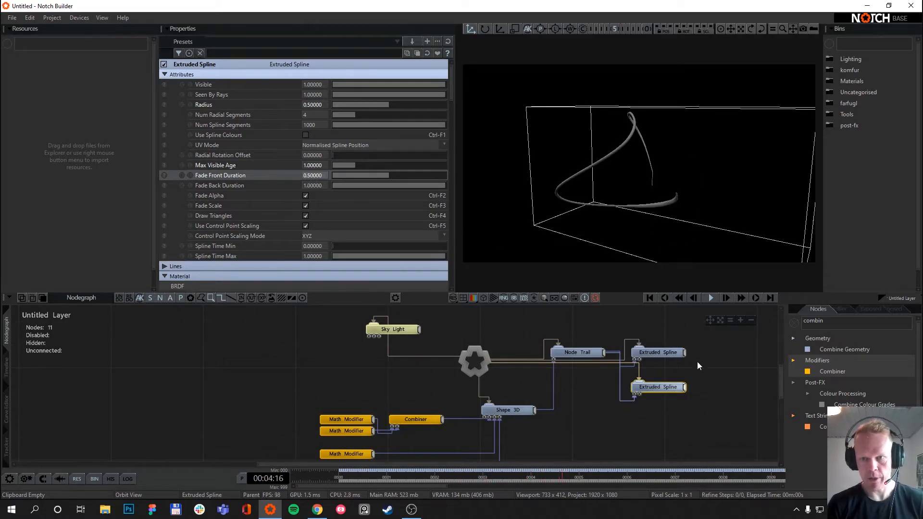
Increase the duplicated Extruded Spline's Radius to 1.
click(310, 105)
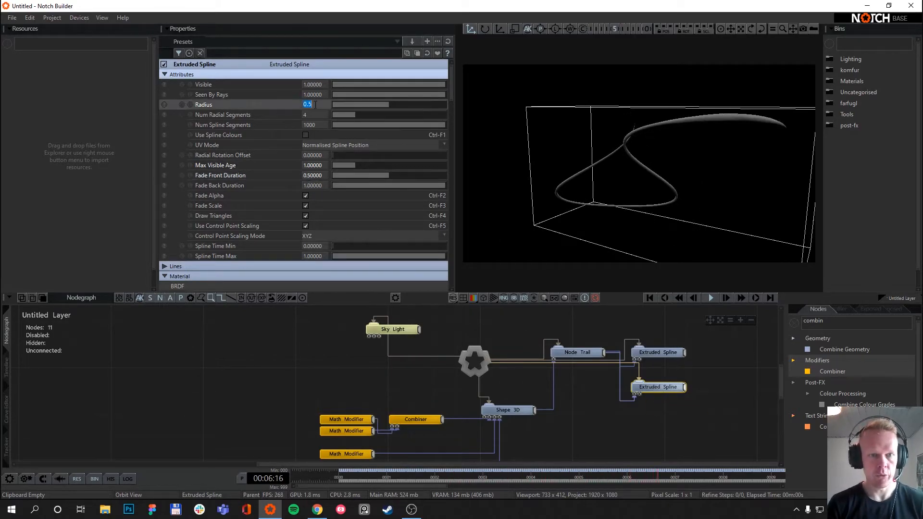
text(1)
key(Return)
click(754, 408)
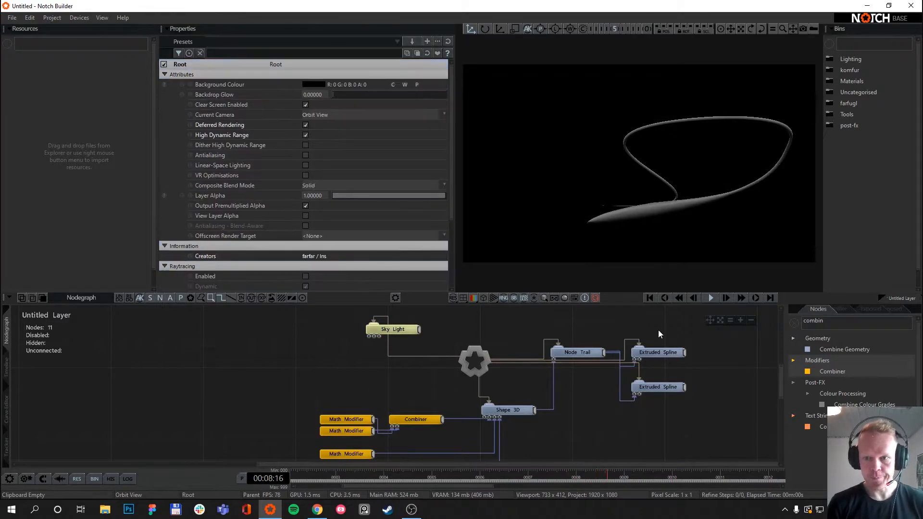
Add an Emissive Material node to the nodegraph below the two Extruded Spline nodes.
click(833, 321)
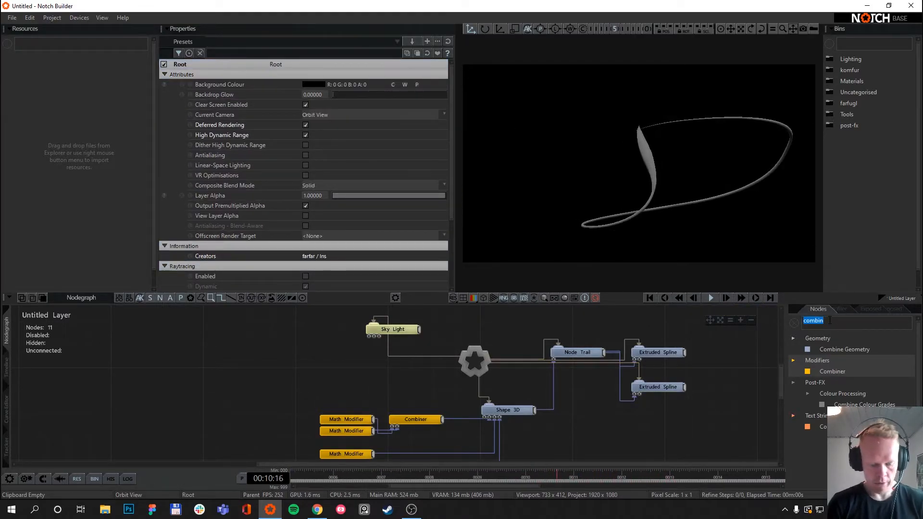
text(emiss)
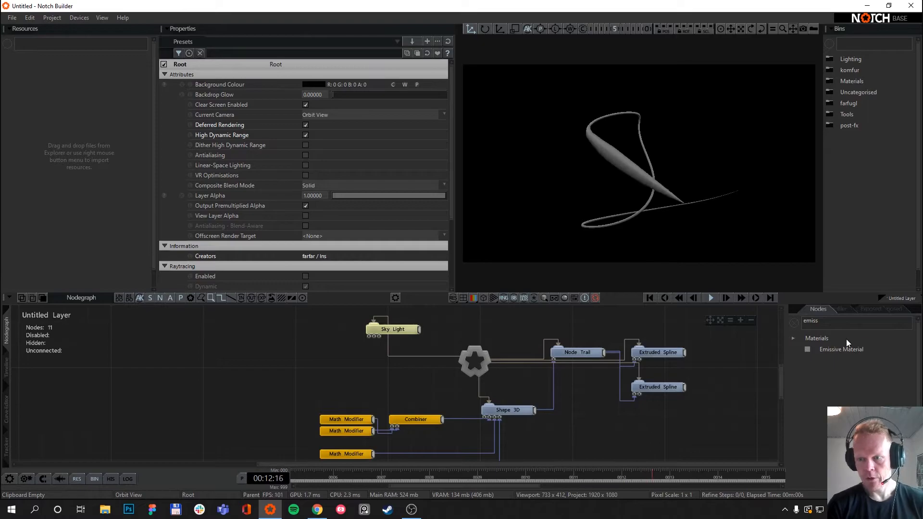
drag(839, 349, 663, 446)
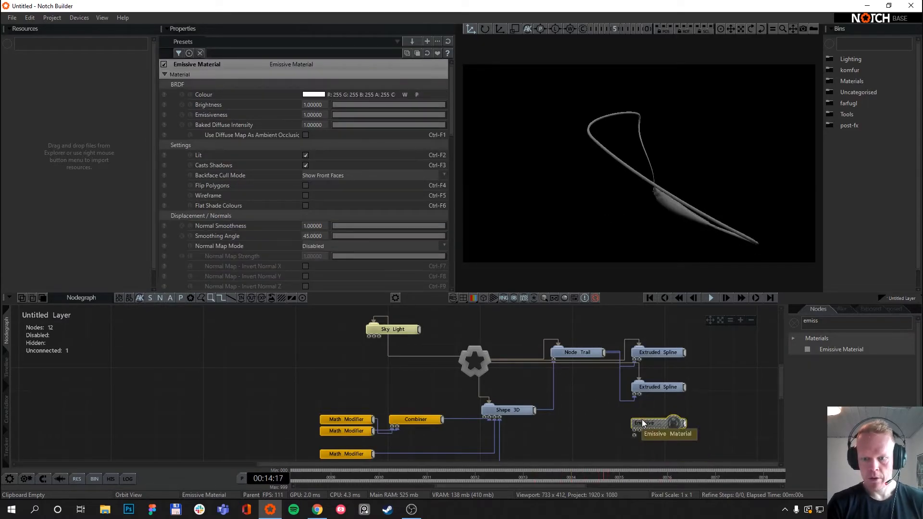
Add a second Shape 3D node below the existing nodes and connect it to the root.
scroll(630, 419, down, 2)
click(844, 326)
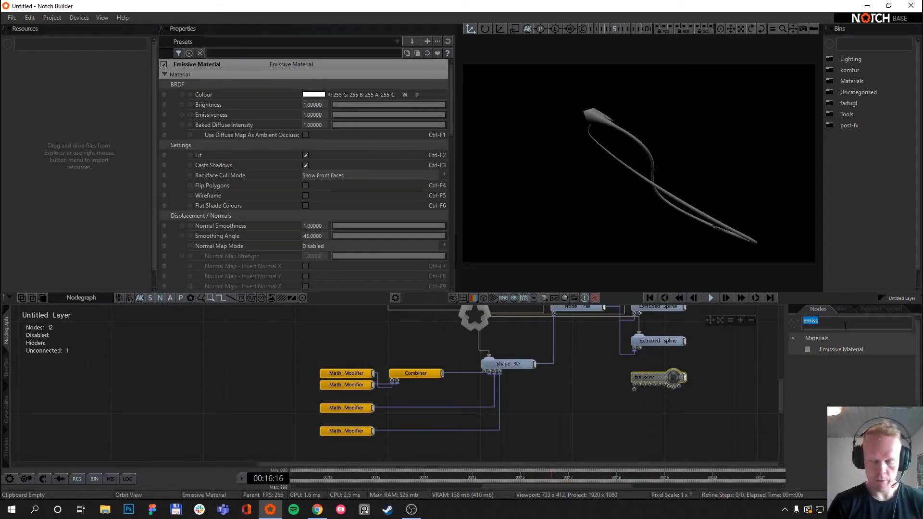
text(shape)
drag(831, 349, 564, 443)
drag(476, 348, 535, 439)
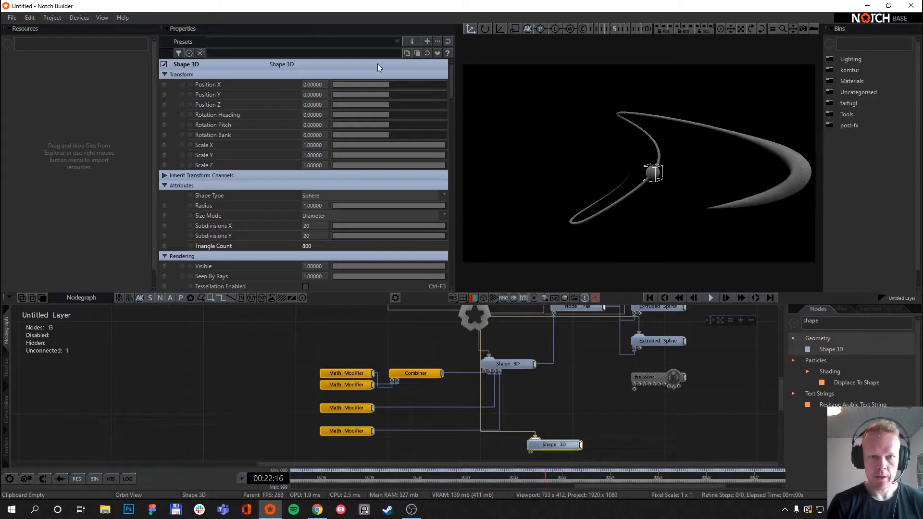
Change the new Shape 3D's Shape Type to Plane and lower its Position Y to about -4.94.
click(327, 195)
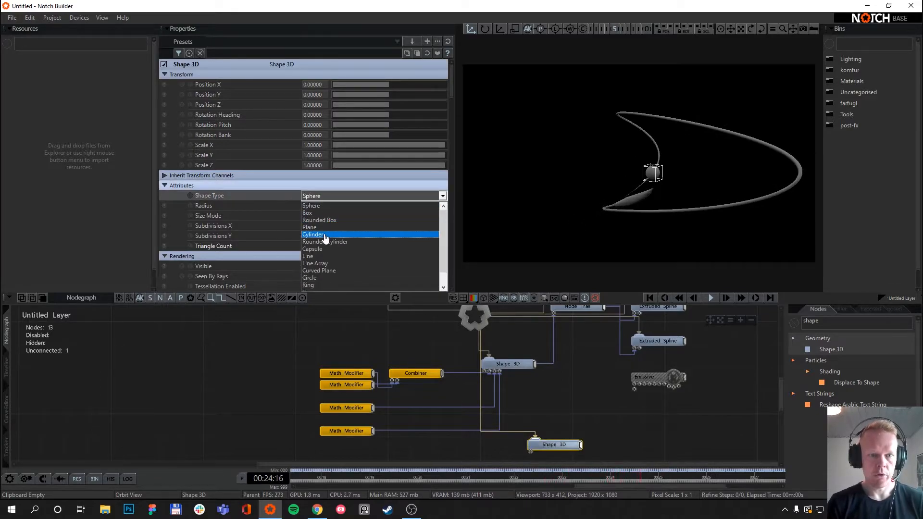
click(318, 227)
drag(392, 94, 305, 149)
Set the plane's Scale X, Y and Z together to 50 to form a large floor.
click(283, 146)
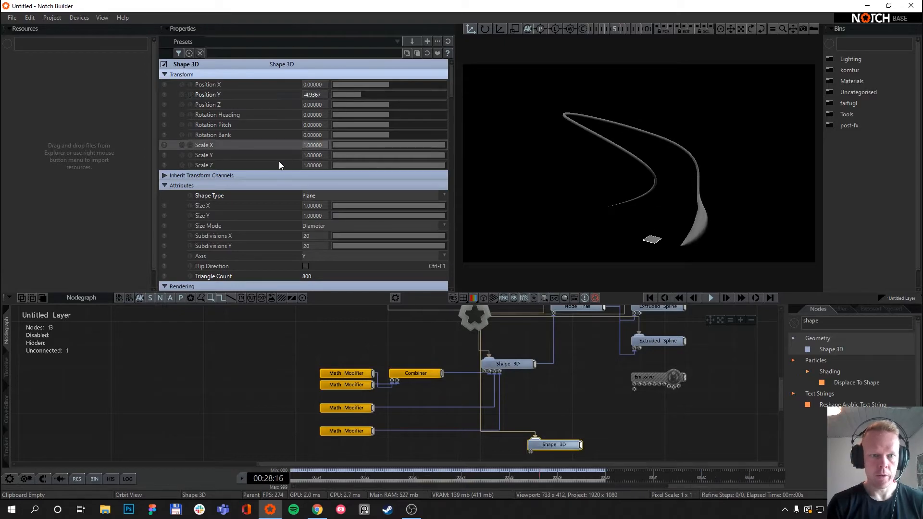
shift+click(279, 163)
click(319, 146)
text(50)
key(Return)
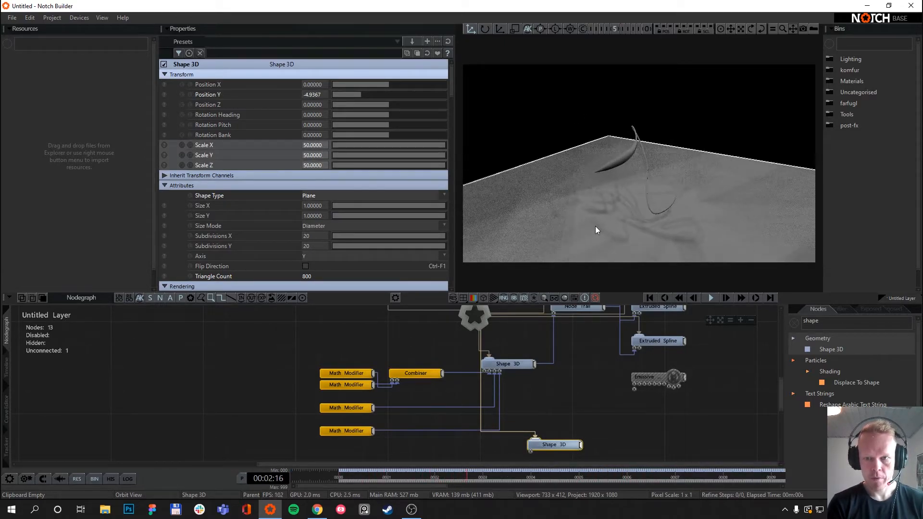
scroll(384, 336, up, 2)
click(394, 329)
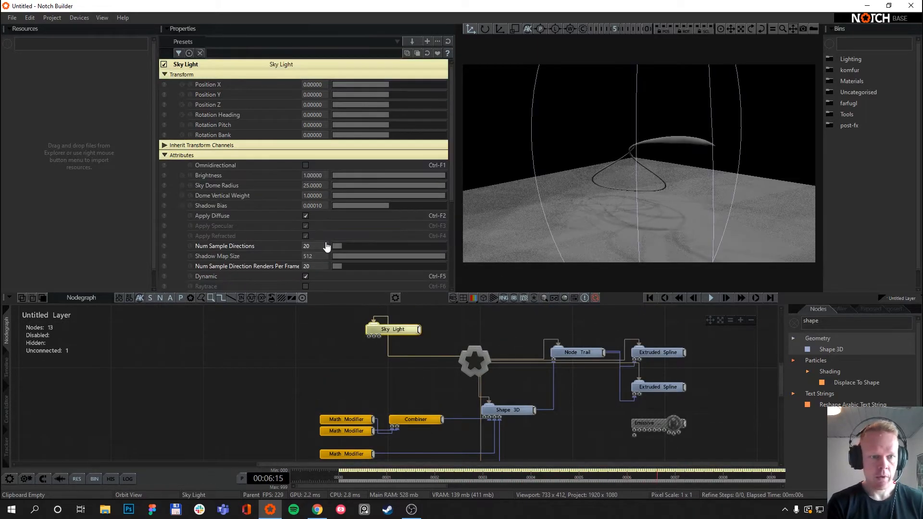
scroll(301, 233, down, 3)
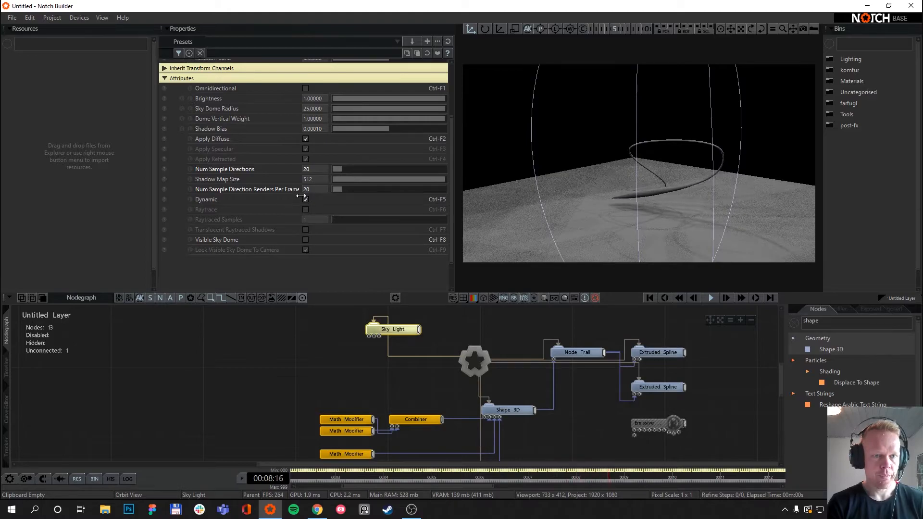
scroll(301, 197, up, 2)
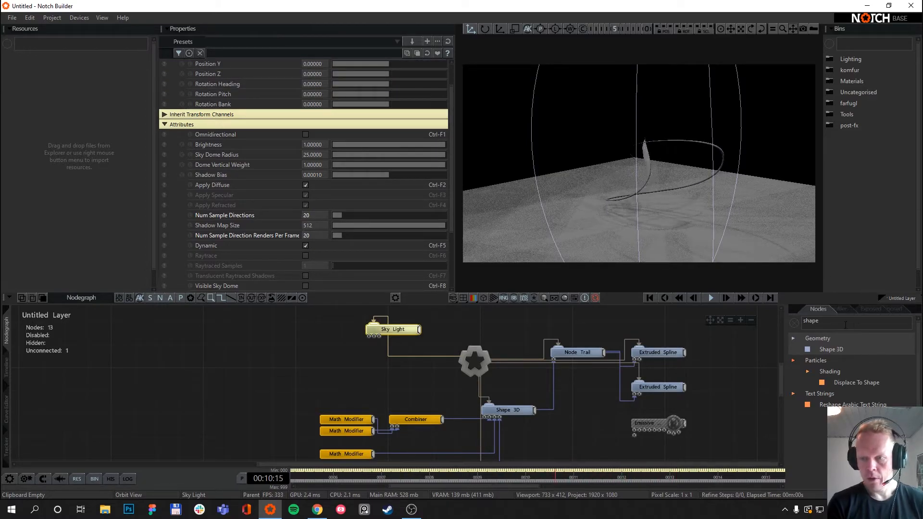
Add a Light node beside the Sky Light and connect it to the root.
text(light)
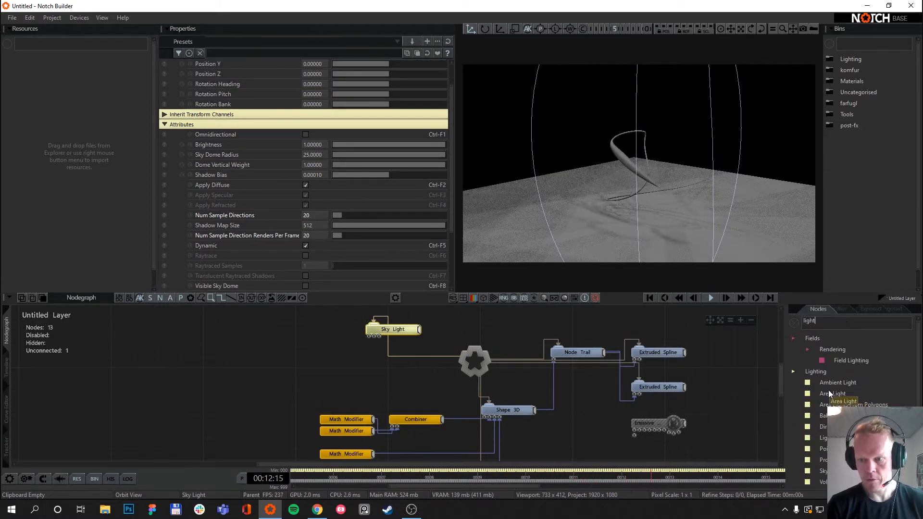
drag(823, 437, 319, 335)
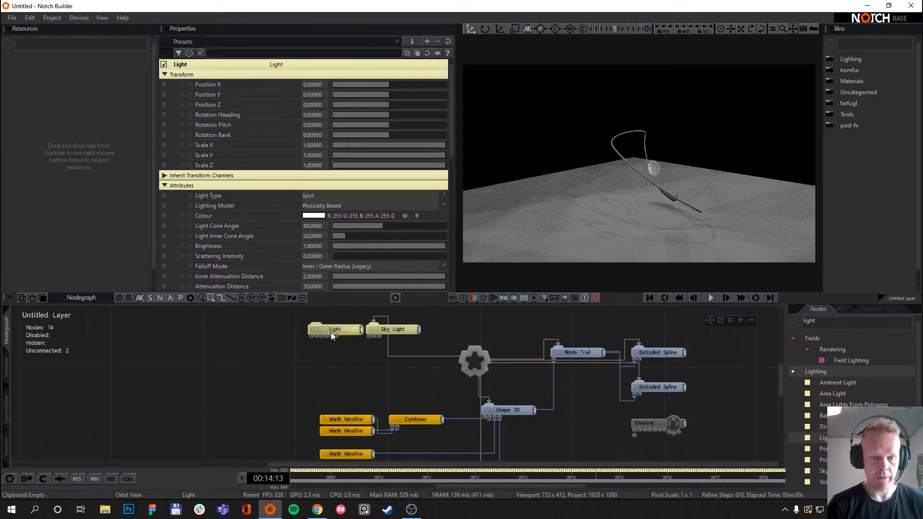
double_click(339, 328)
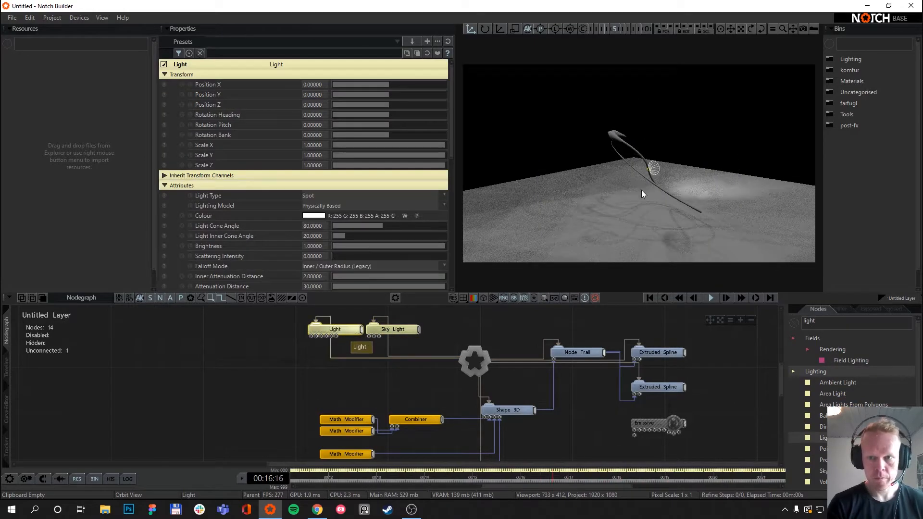
Move the Light above the floor to Position Y about 9.65 and Z about -5.92, and rotate its pitch to 90.
drag(683, 174, 641, 172)
key(ctrl+z)
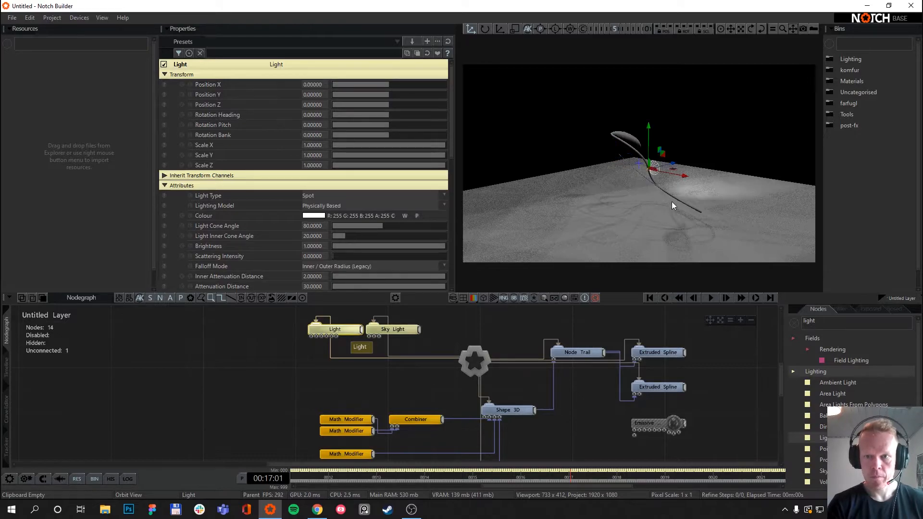
right_drag(670, 201, 656, 158)
drag(686, 174, 670, 95)
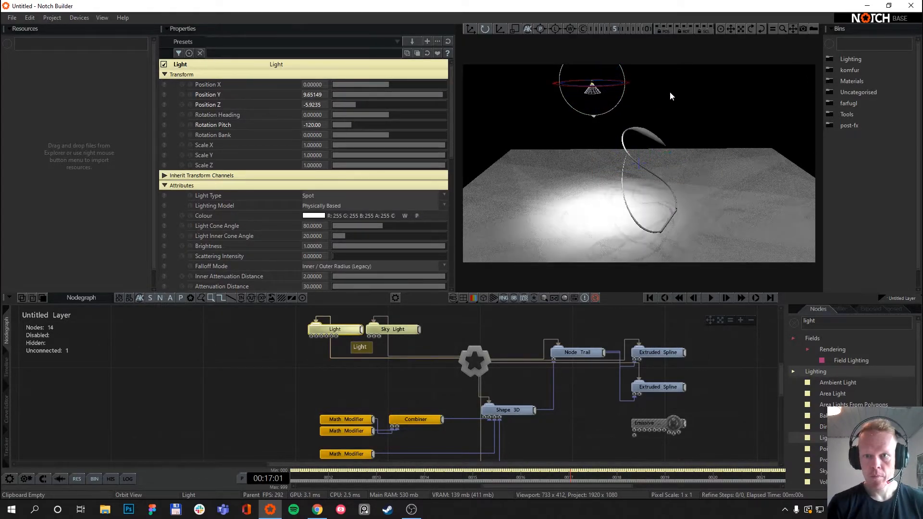
scroll(612, 147, down, 3)
middle_drag(607, 127, 606, 144)
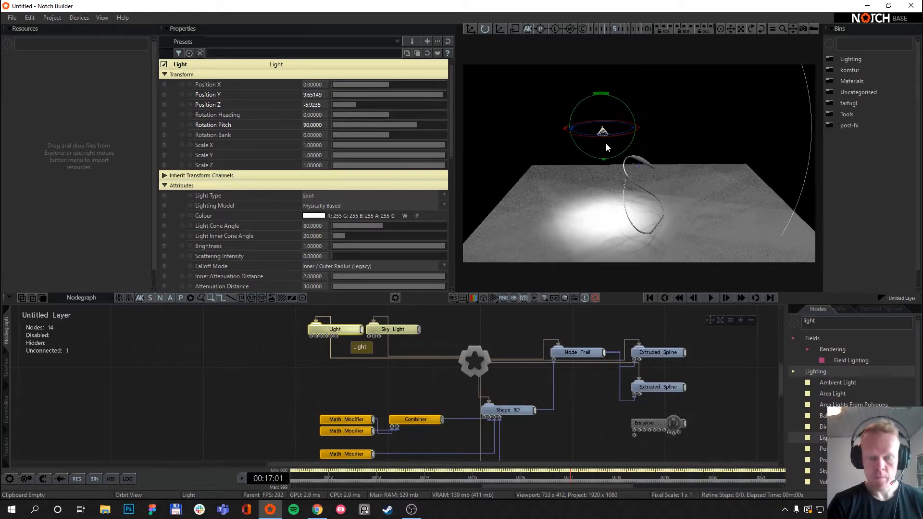
Move the Light above the centre of the floor, to Position Y about 14.78 and Z about -0.92.
key(w)
drag(644, 127, 683, 126)
middle_drag(683, 128, 605, 86)
drag(631, 82, 633, 44)
middle_drag(638, 101, 604, 162)
key(e)
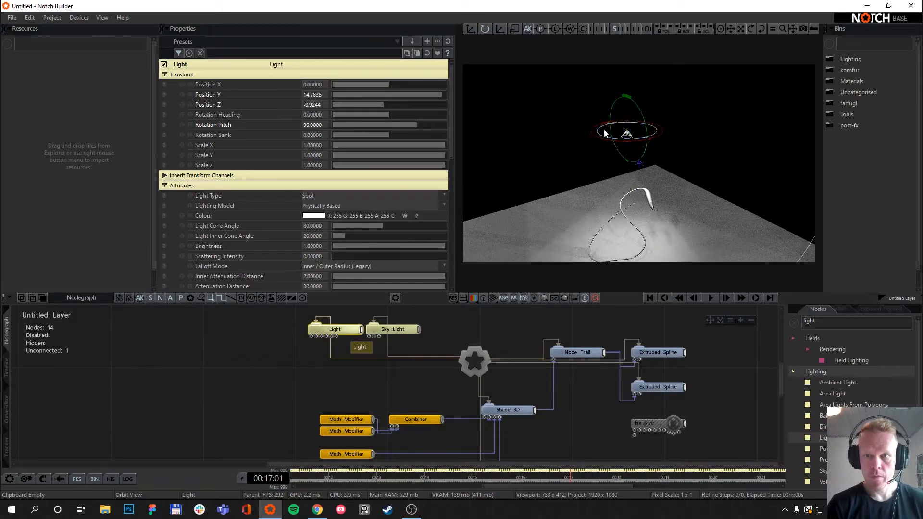
drag(638, 111, 637, 104)
key(ctrl+z)
key(ctrl+z)
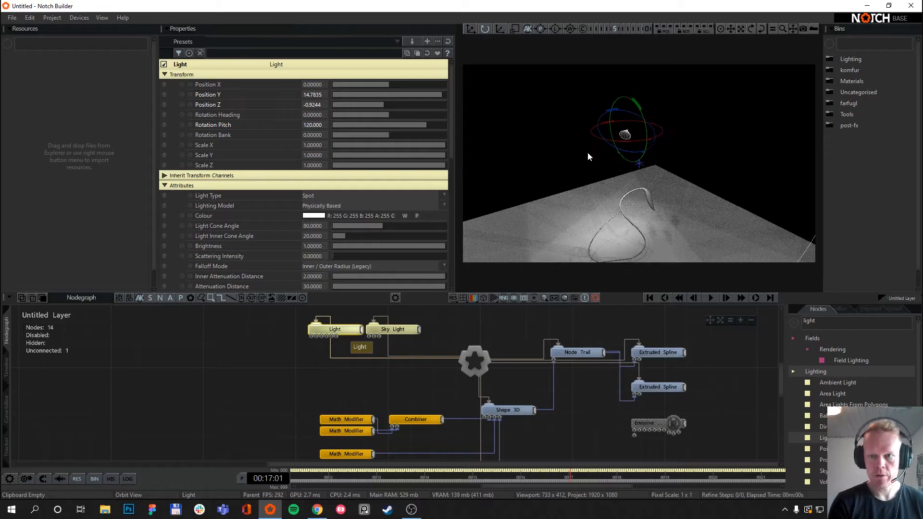
Enable Casts Shadows on the Light so the trail throws a shadow onto the floor.
middle_drag(537, 175, 596, 149)
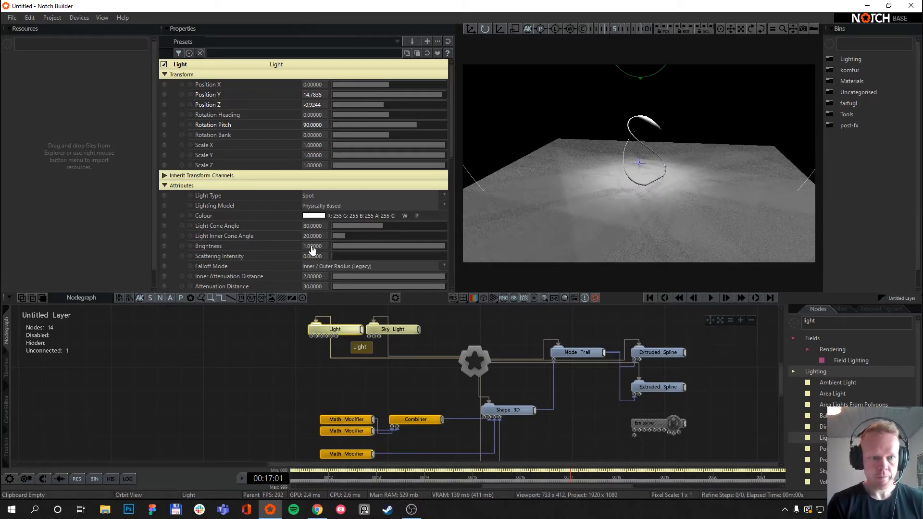
scroll(299, 240, down, 6)
click(305, 213)
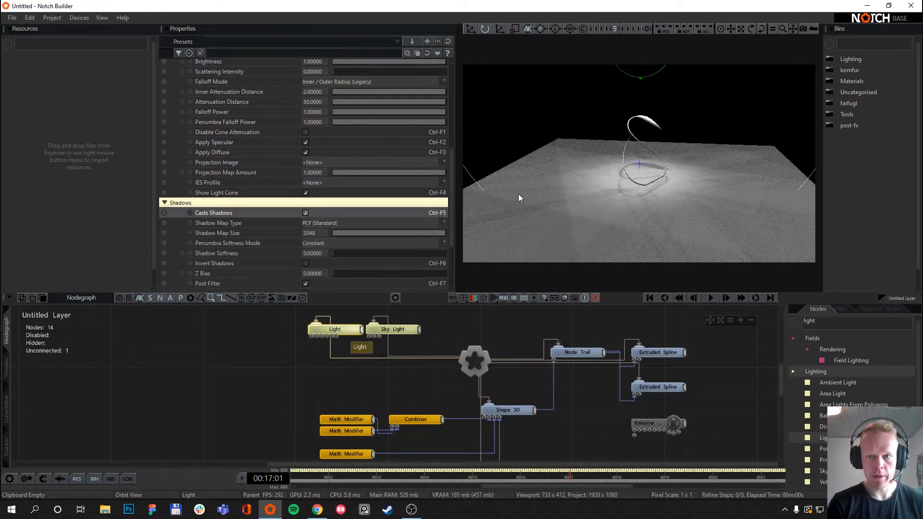
Disable the Sky Light node and play the animation with only the spot light on.
click(397, 328)
key(d)
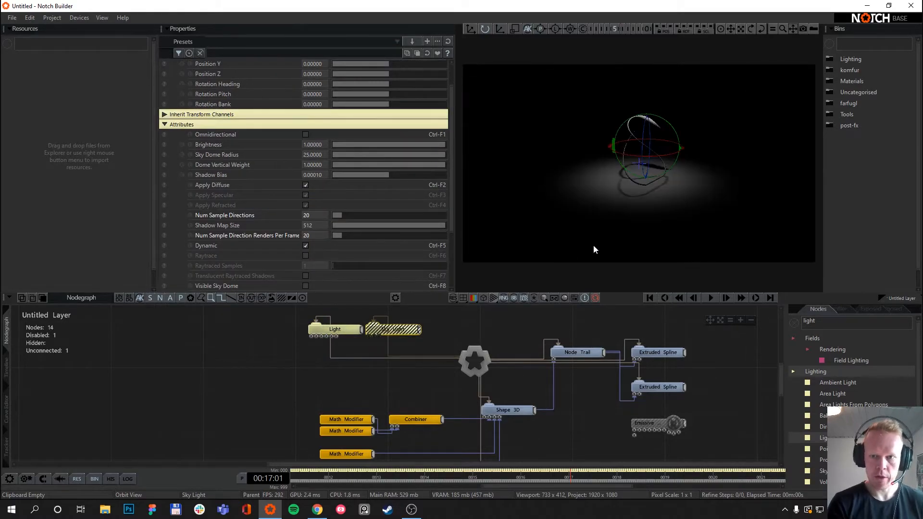
click(728, 364)
key(space)
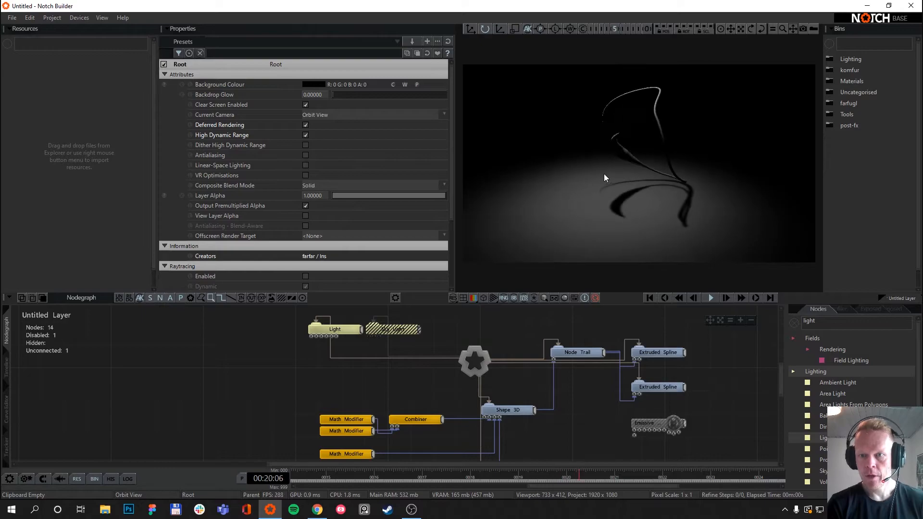
Select both Extruded Spline nodes and set their Num Radial Segments to 8.
drag(662, 342, 669, 393)
click(314, 115)
text(8)
key(Return)
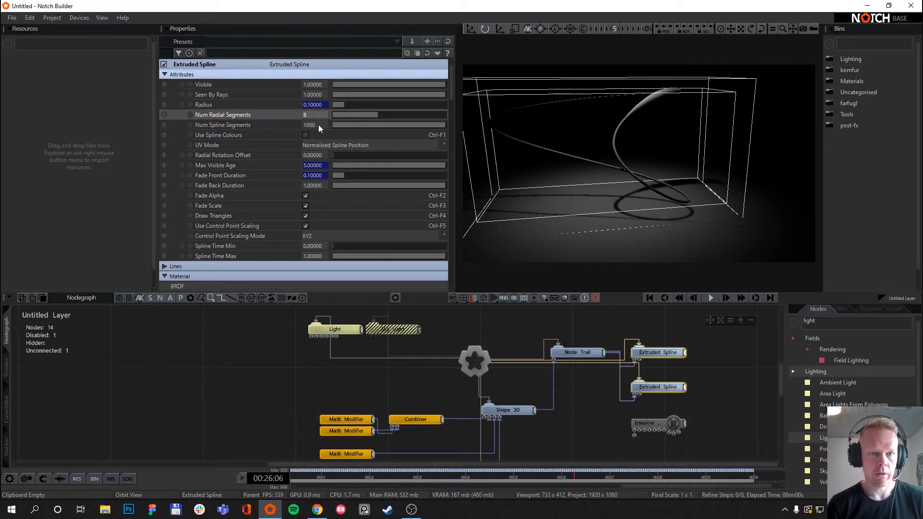
click(726, 379)
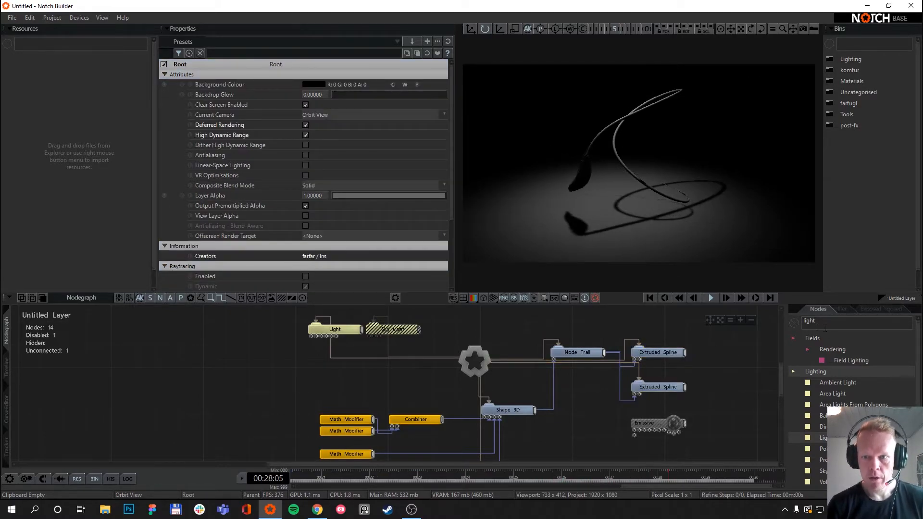
Move the Emissive Material node near the splines and connect it to both Extruded Spline nodes.
drag(654, 424, 618, 424)
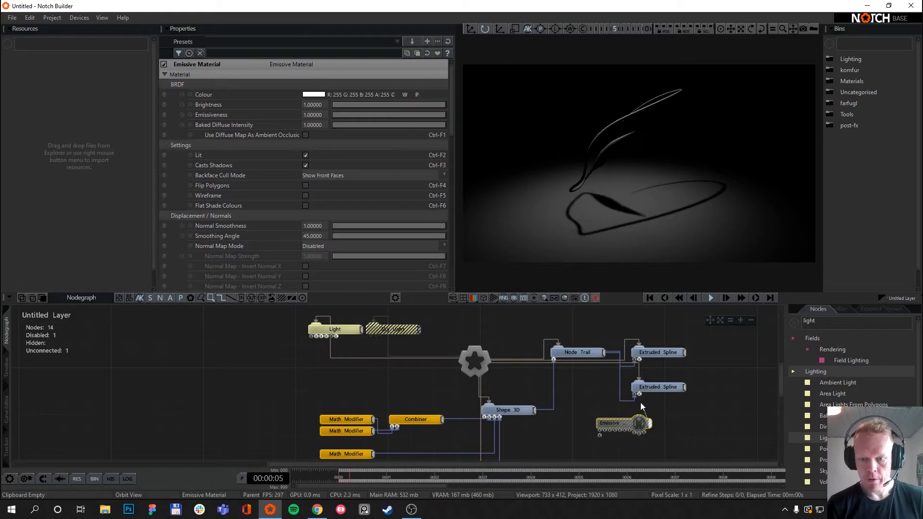
drag(638, 394, 644, 417)
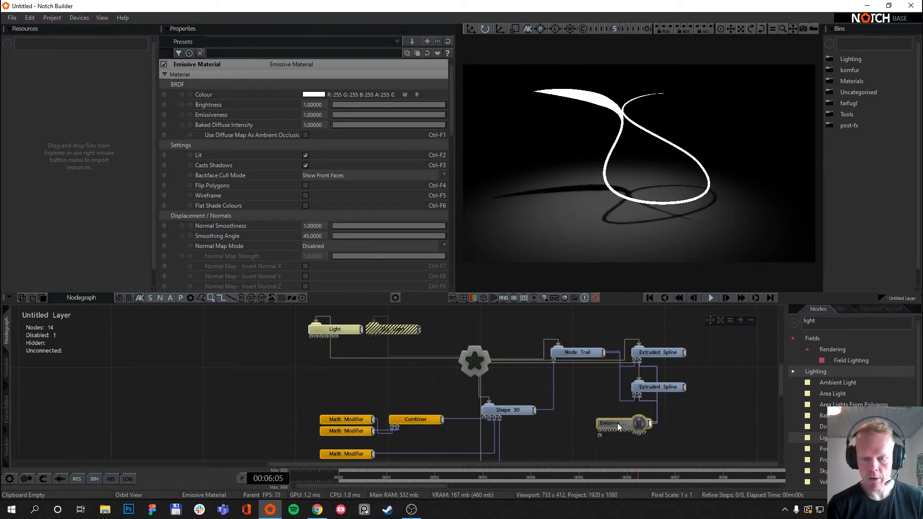
Add a Glow post-effect node connected to the root and set its Threshold to 0.5.
double_click(846, 323)
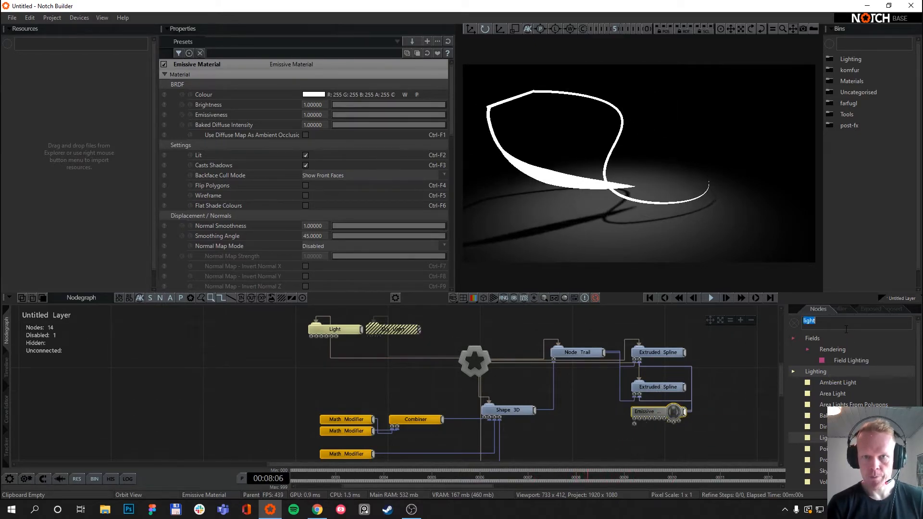
text(glow)
drag(813, 370, 280, 324)
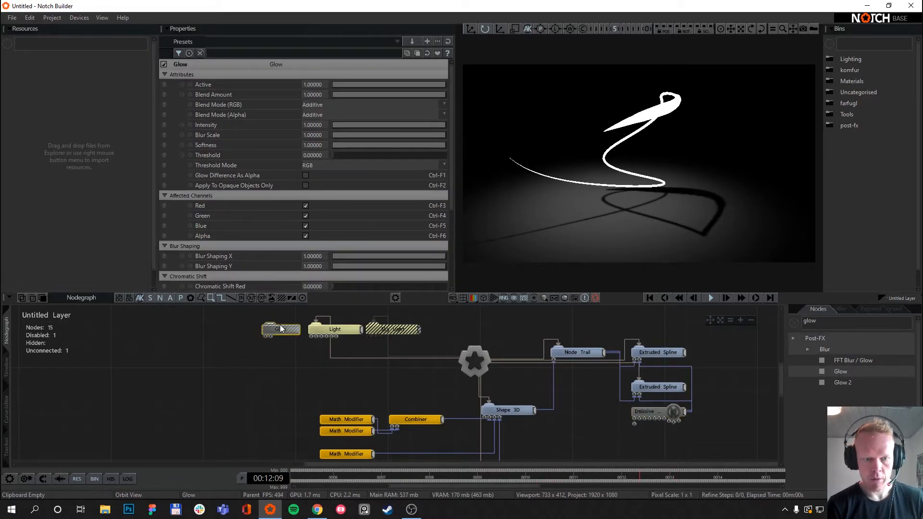
drag(358, 155, 396, 156)
click(303, 157)
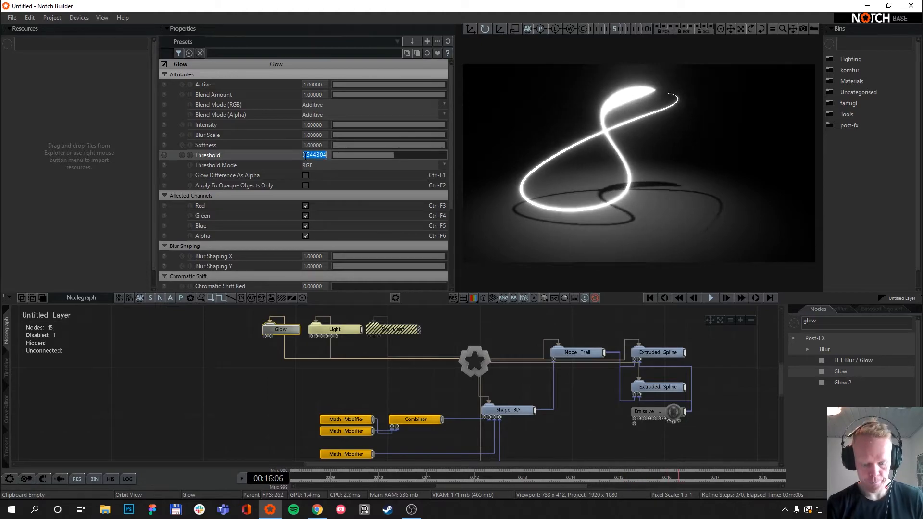
text(.5)
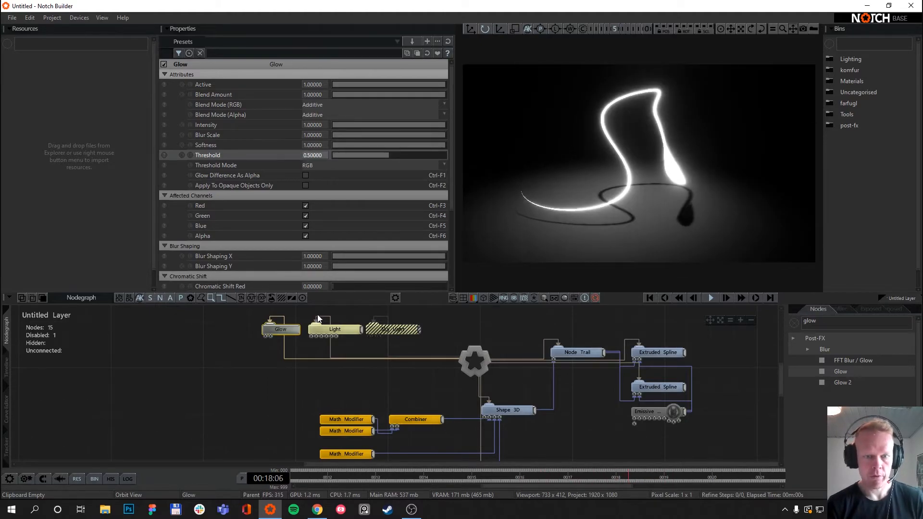
Change the Light's Colour to a warm orange of about R 255, G 152, B 89.
click(336, 330)
scroll(332, 191, up, 4)
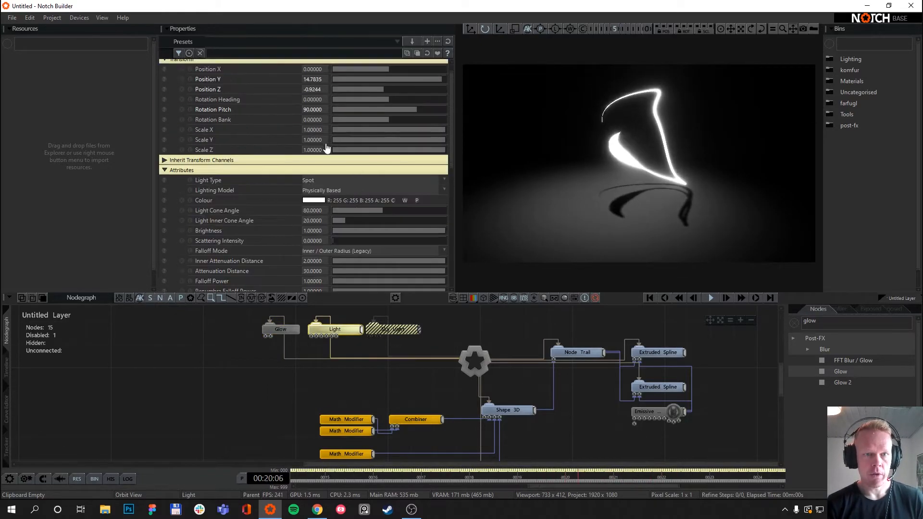
click(316, 199)
scroll(313, 197, down, 4)
mouse_move(216, 177)
mouse_down()
mouse_move(301, 158)
mouse_move(240, 184)
mouse_up()
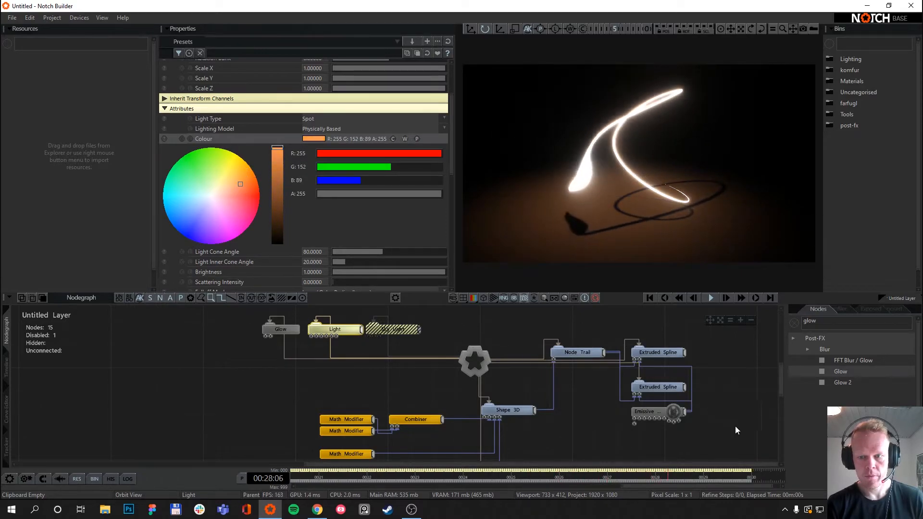
Change the Emissive Material's Colour to a pale yellow of about R 255, G 242, B 175.
click(650, 412)
click(314, 95)
mouse_move(242, 135)
mouse_down()
mouse_move(300, 118)
mouse_move(245, 142)
mouse_move(238, 162)
mouse_move(245, 130)
mouse_move(221, 140)
mouse_up()
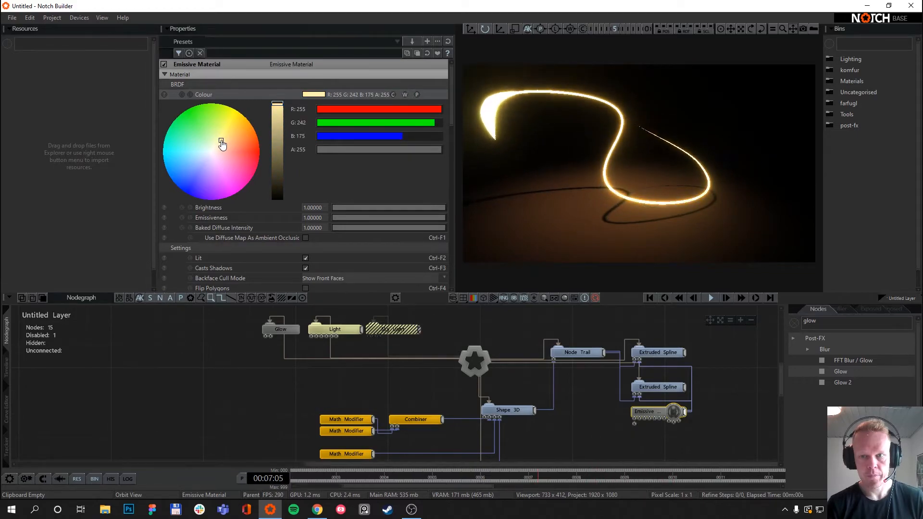
click(711, 363)
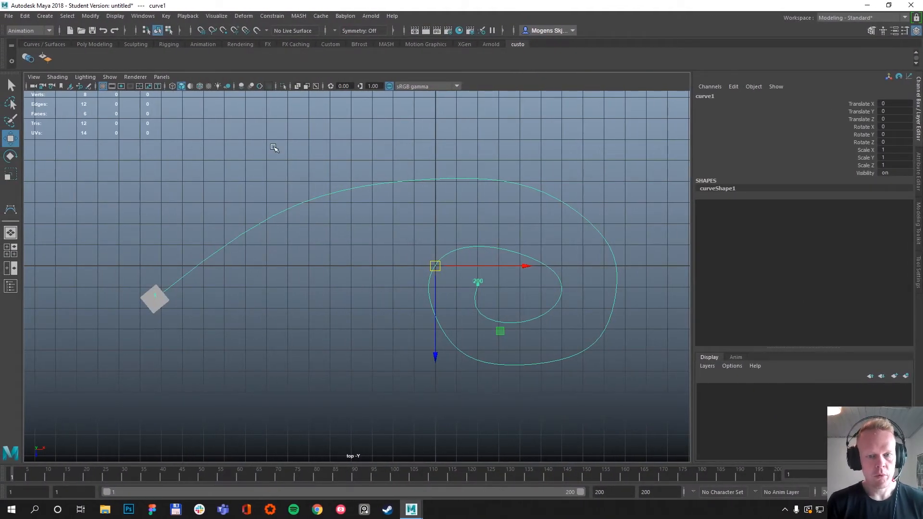
In Maya, select the cube and the spiral curve, apply Attach to Motion Path, and scrub the timeline.
click(260, 250)
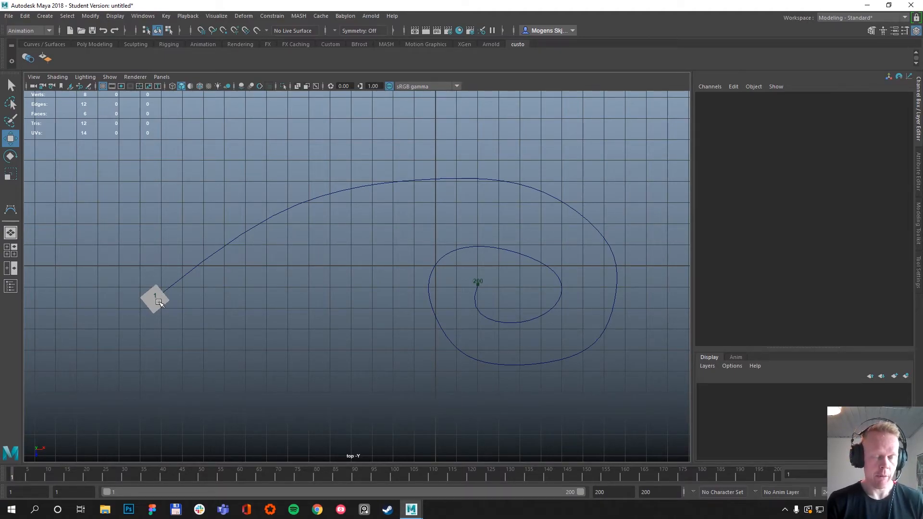
drag(247, 282, 247, 284)
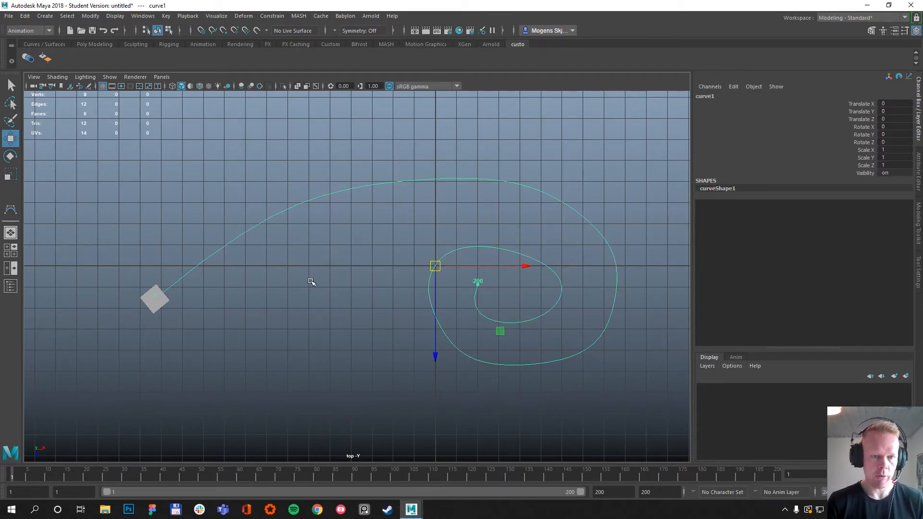
click(311, 282)
click(150, 306)
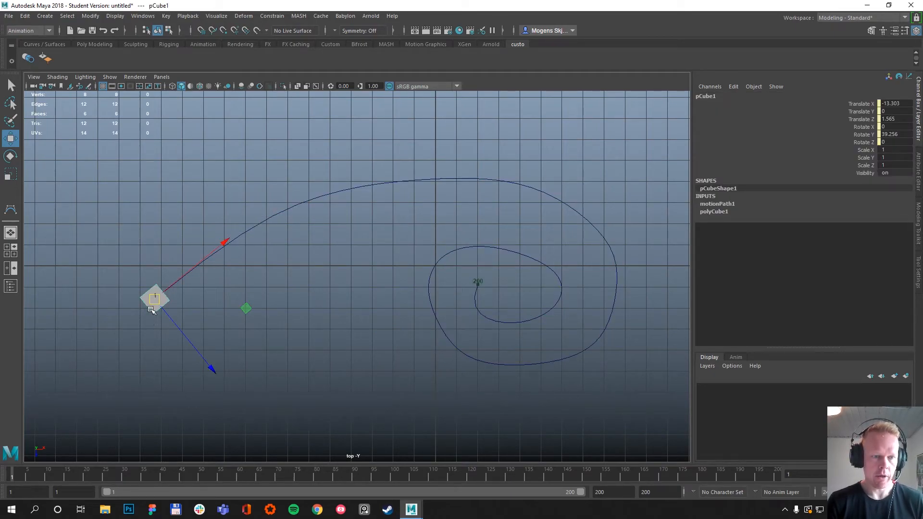
click(300, 205)
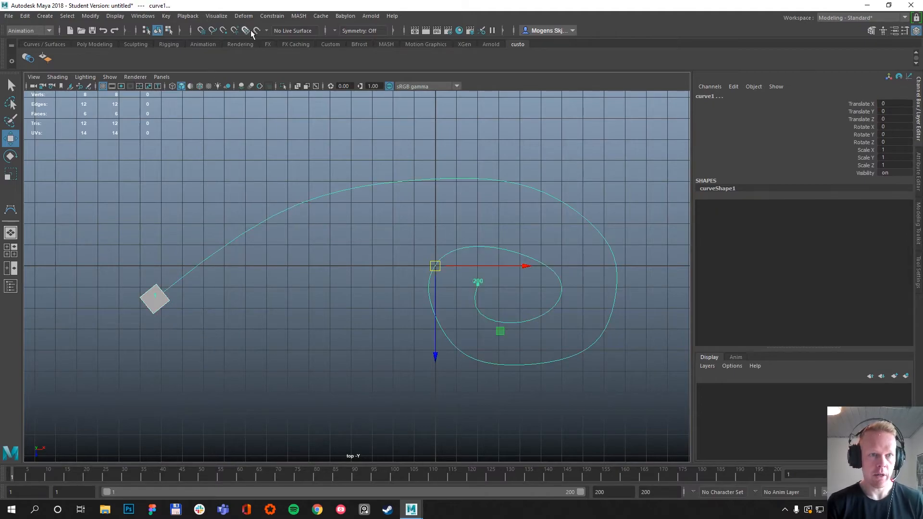
click(270, 16)
mouse_move(301, 101)
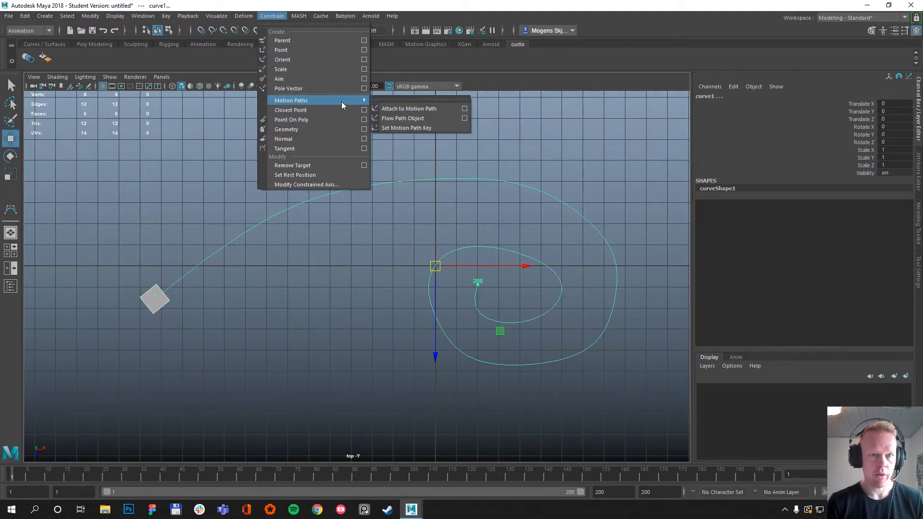
click(422, 110)
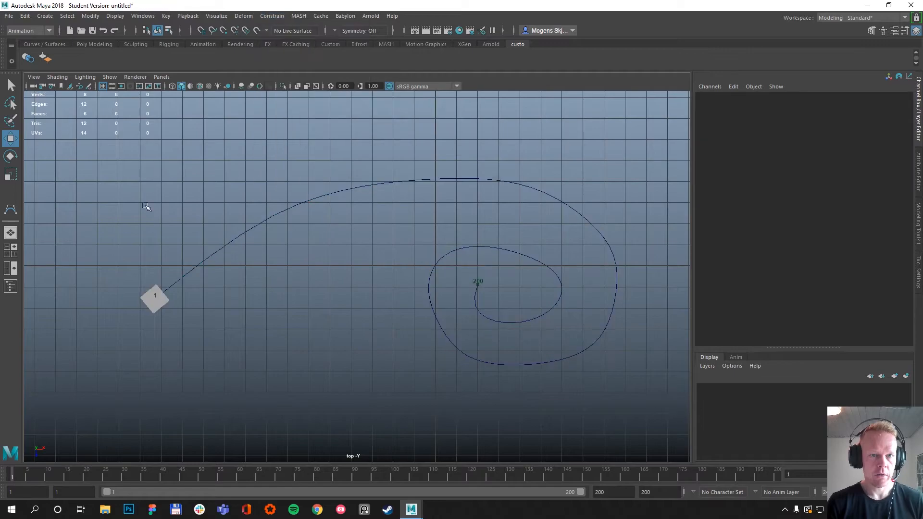
drag(32, 467, 15, 488)
Export the selected cube with its baked animation to the Desktop as an FBX file named testanimation.
click(151, 312)
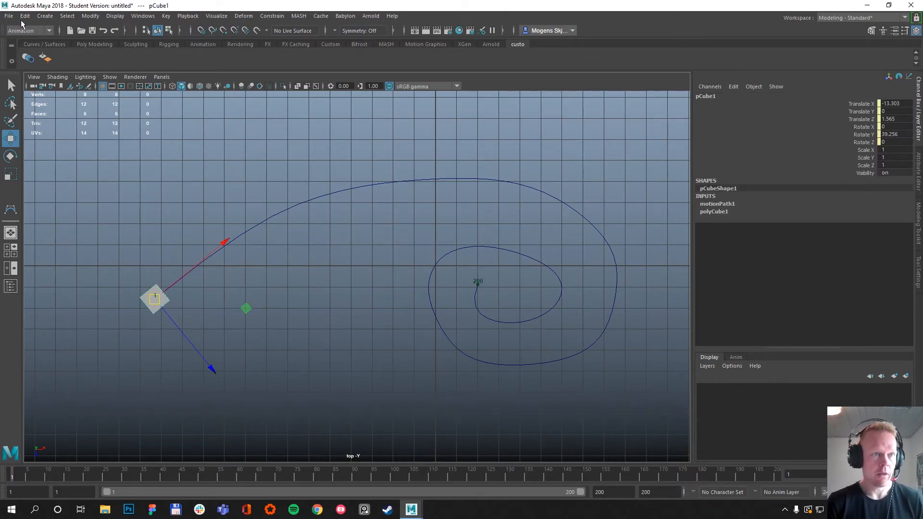
click(10, 16)
click(33, 140)
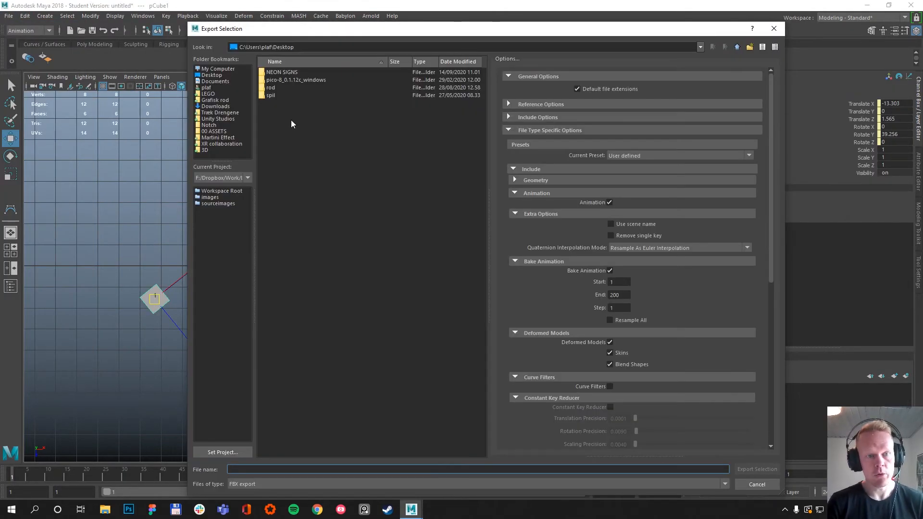
text(testanimation)
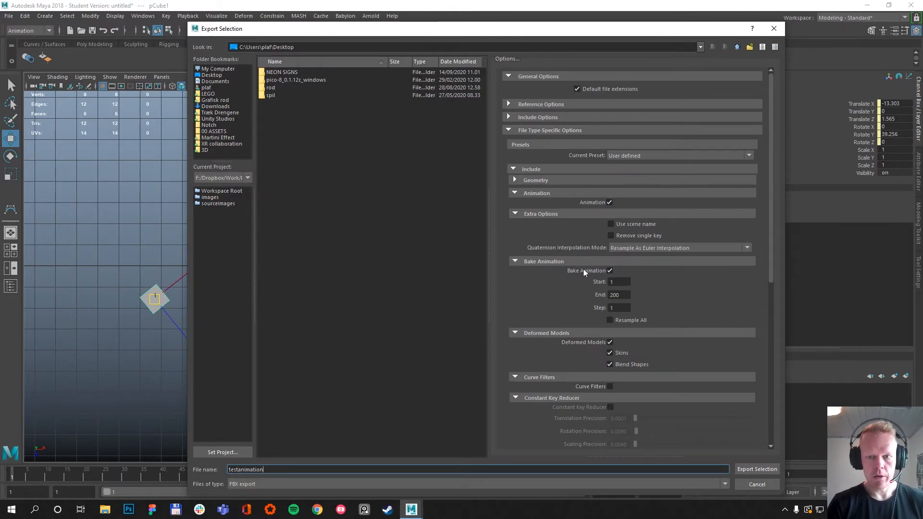
click(753, 469)
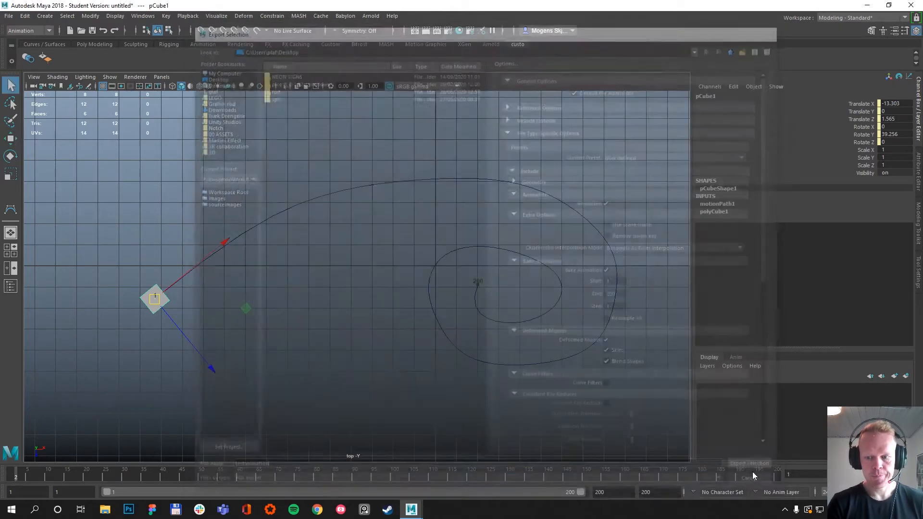
Switch back to Notch and import testanimation.fbx from the Desktop into the resources with a Scene Scale of 1.
click(190, 418)
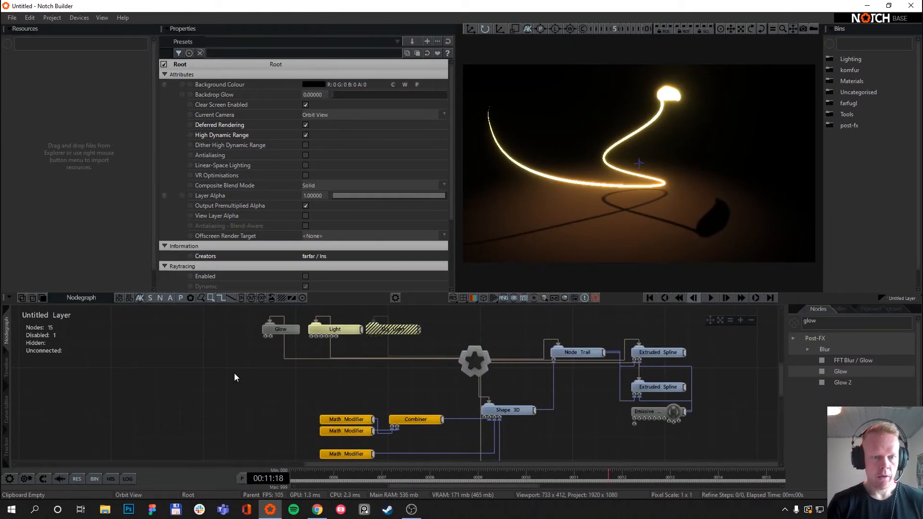
click(102, 507)
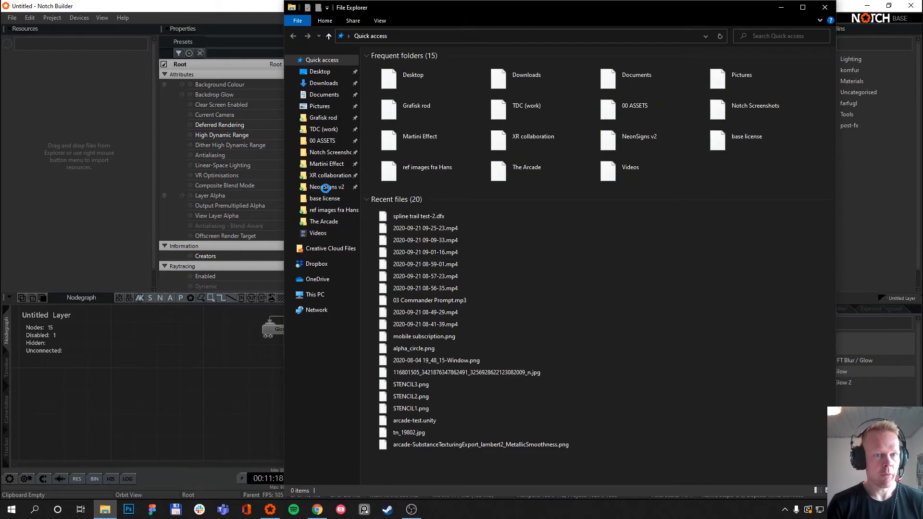
click(319, 71)
drag(403, 107, 1, 185)
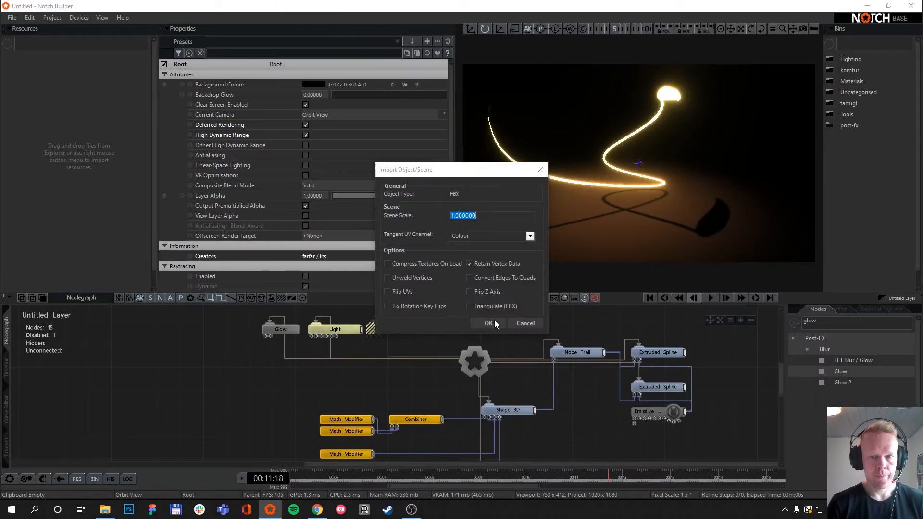
click(489, 323)
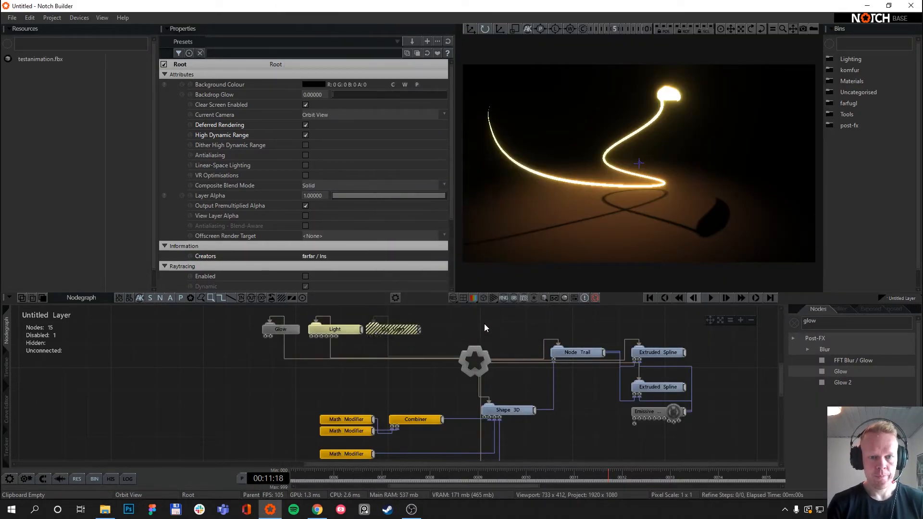
Add testanimation.fbx to the nodegraph as an Imported 3D Scene node and place it beyond the Extruded Splines.
drag(32, 59, 209, 358)
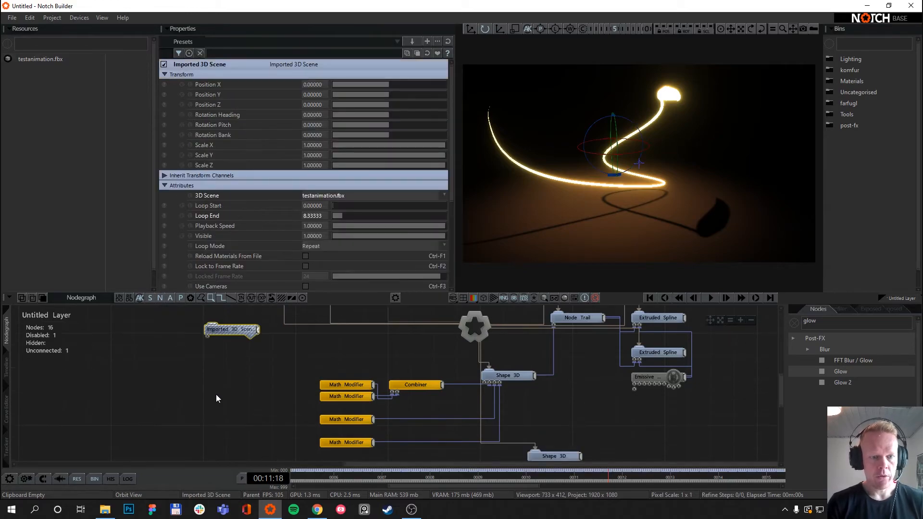
scroll(228, 391, down, 3)
middle_drag(249, 395, 208, 435)
drag(242, 389, 601, 387)
scroll(615, 395, up, 3)
middle_drag(622, 399, 467, 397)
drag(517, 390, 518, 378)
Add a second Node Trail connected to the root and expose the Imported 3D Scene's pCube1 node beside it.
text(node trail)
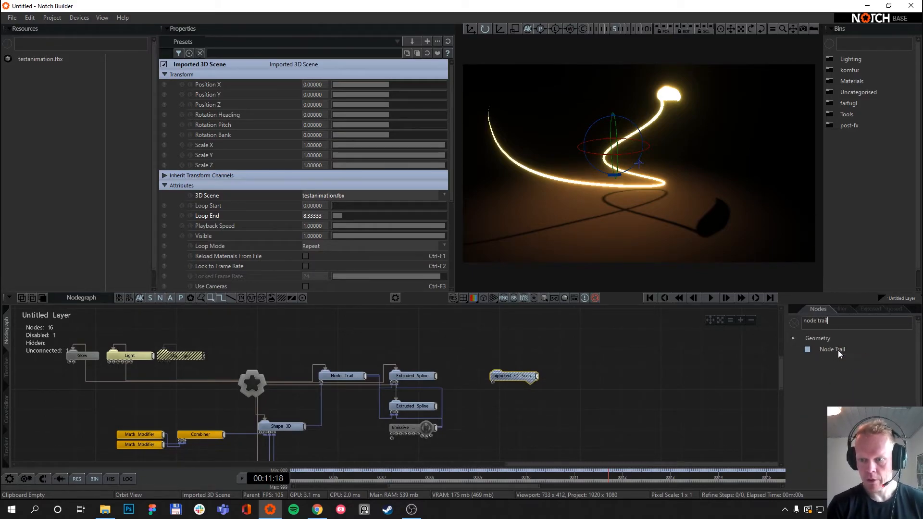
drag(837, 351, 574, 403)
click(532, 383)
drag(518, 373, 476, 340)
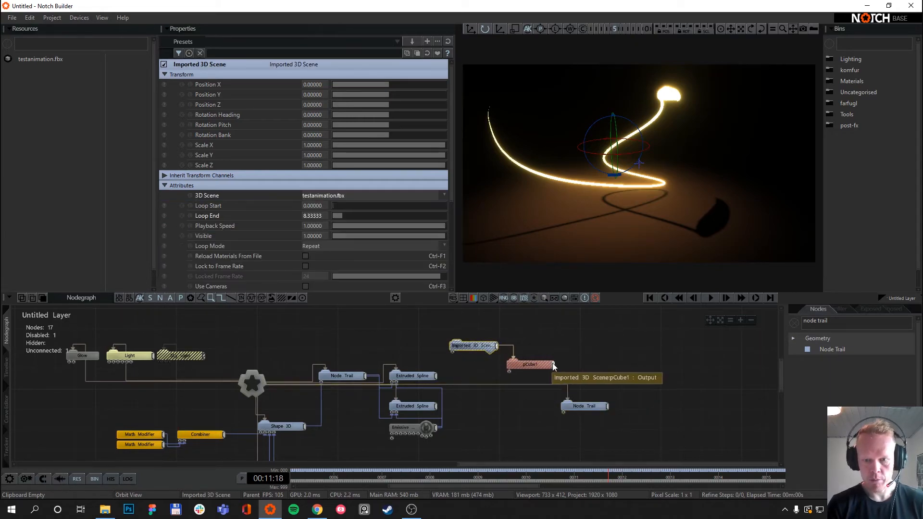
Connect the pCube1 node's output to the second Node Trail's input and move the Imported 3D Scene node closer to that trail.
drag(553, 364, 563, 413)
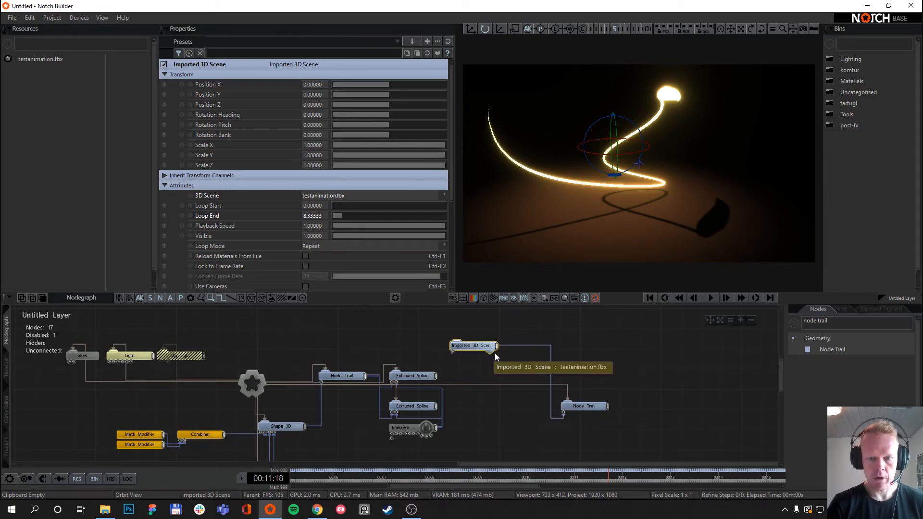
drag(477, 347, 518, 357)
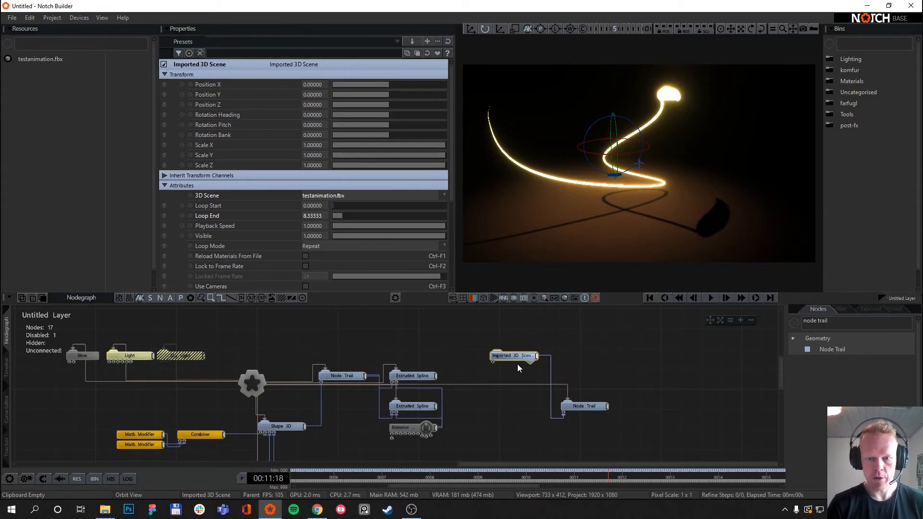
click(584, 412)
click(588, 407)
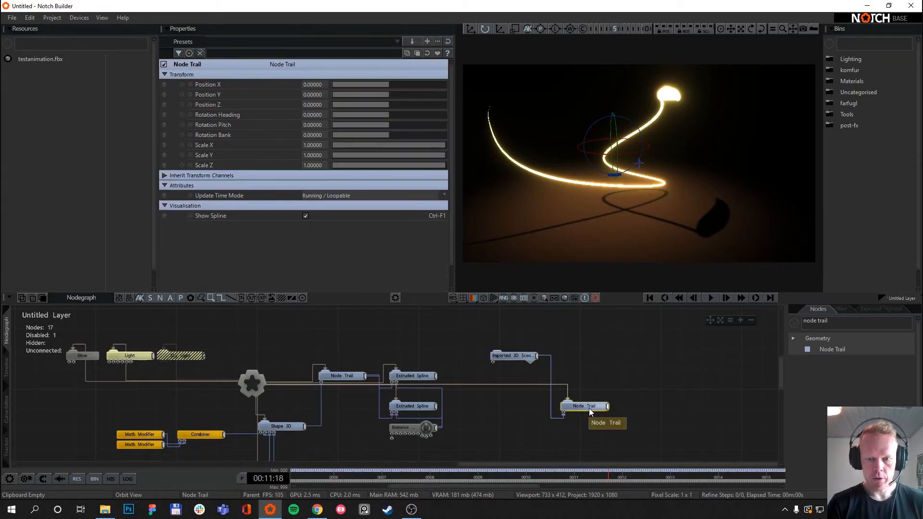
click(631, 373)
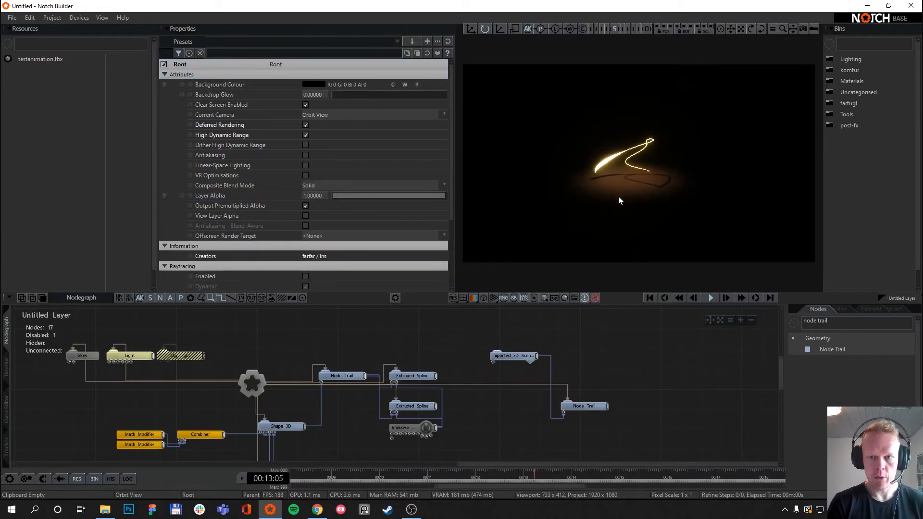
Connect the Imported 3D Scene node to the root.
click(518, 356)
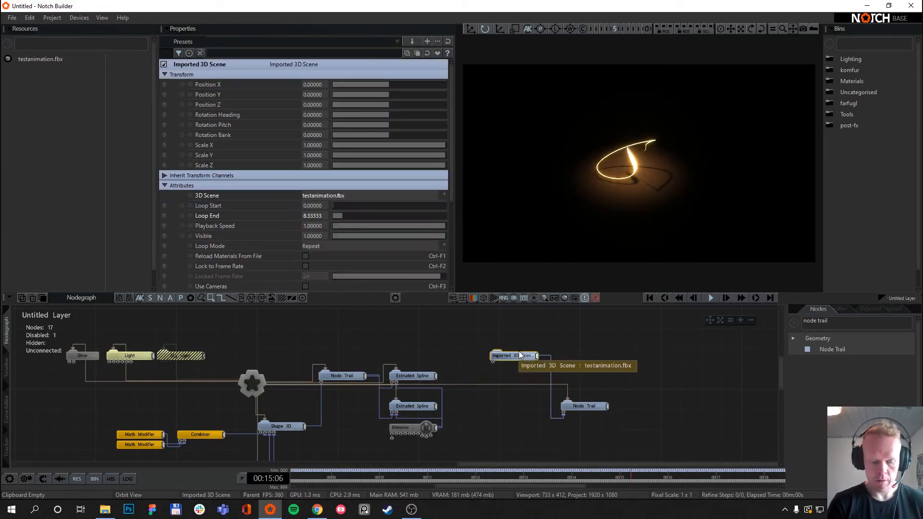
double_click(521, 356)
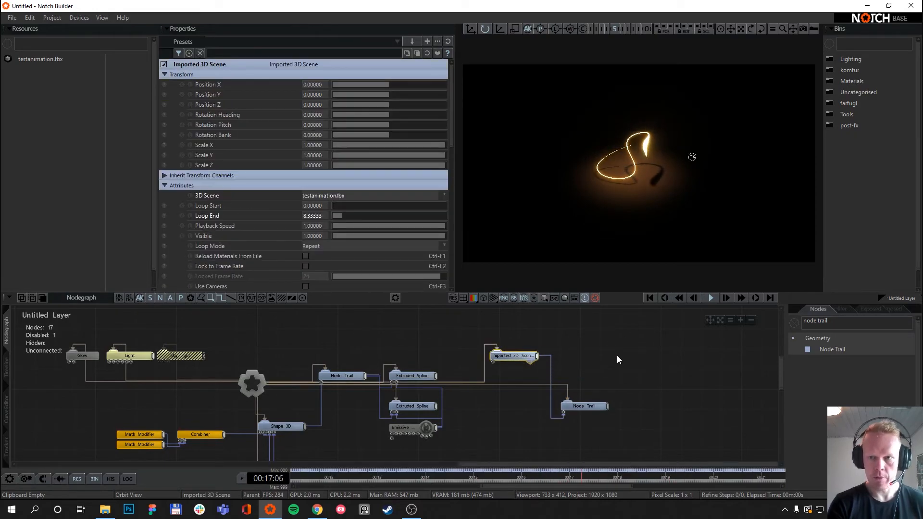
click(612, 365)
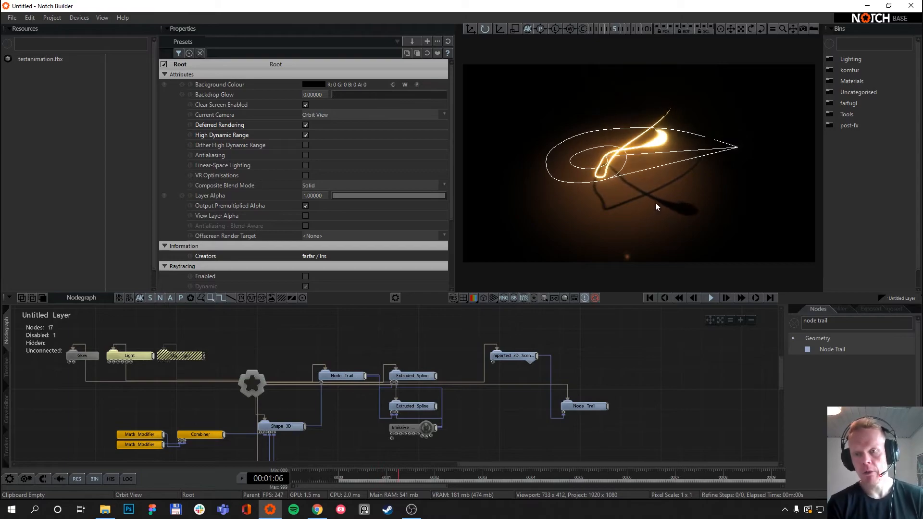
middle_drag(147, 435, 238, 349)
drag(187, 333, 230, 407)
click(315, 157)
click(316, 166)
click(160, 350)
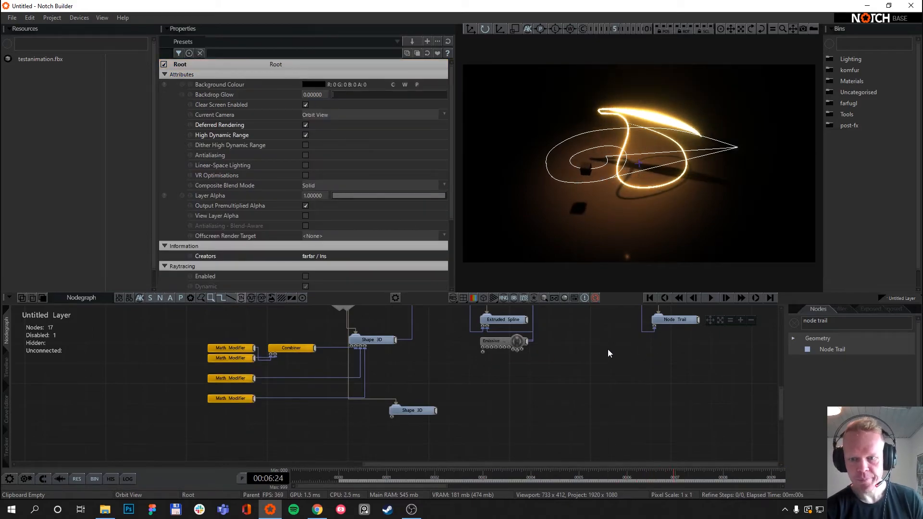
Delete the second Node Trail and the Imported 3D Scene node from the nodegraph.
middle_drag(743, 370, 711, 422)
drag(711, 422, 580, 321)
click(639, 322)
click(585, 321)
click(641, 371)
key(Delete)
click(642, 371)
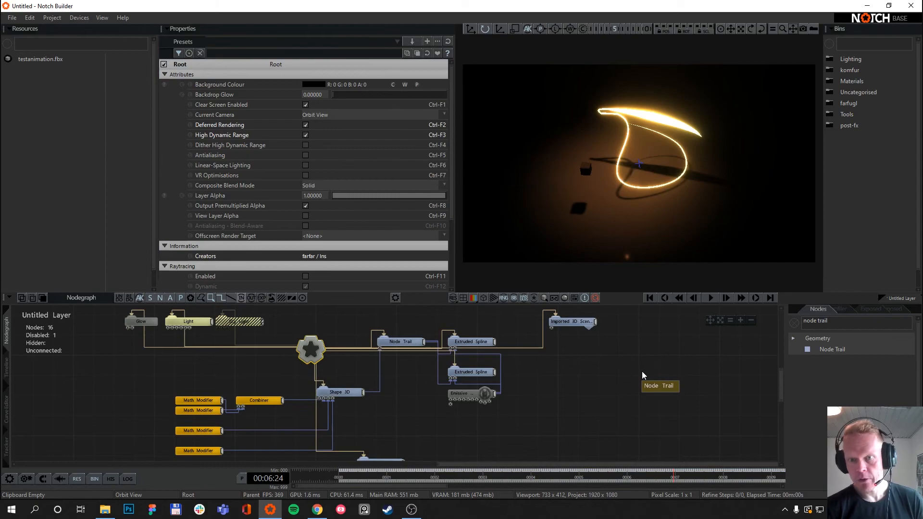
click(573, 327)
key(Delete)
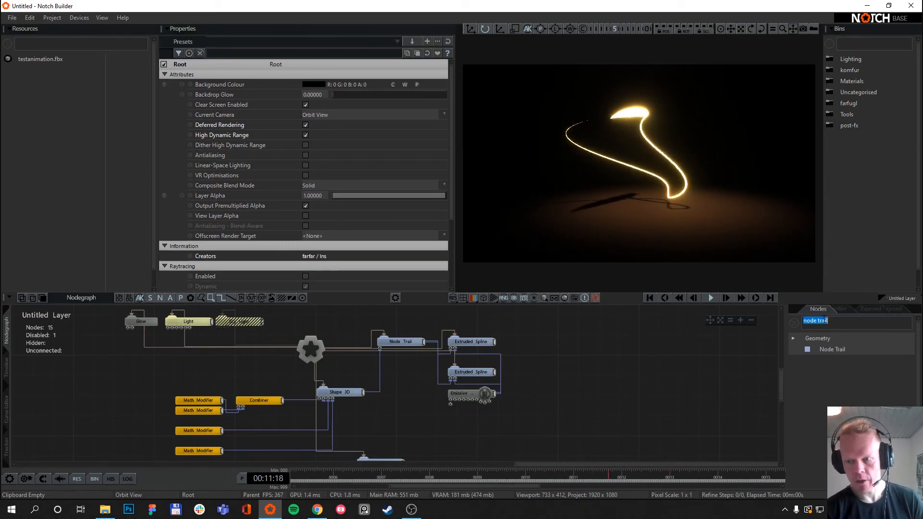
Find the Light Scattering Beam node and add it below the Glow node, connected to the root.
text(scatter)
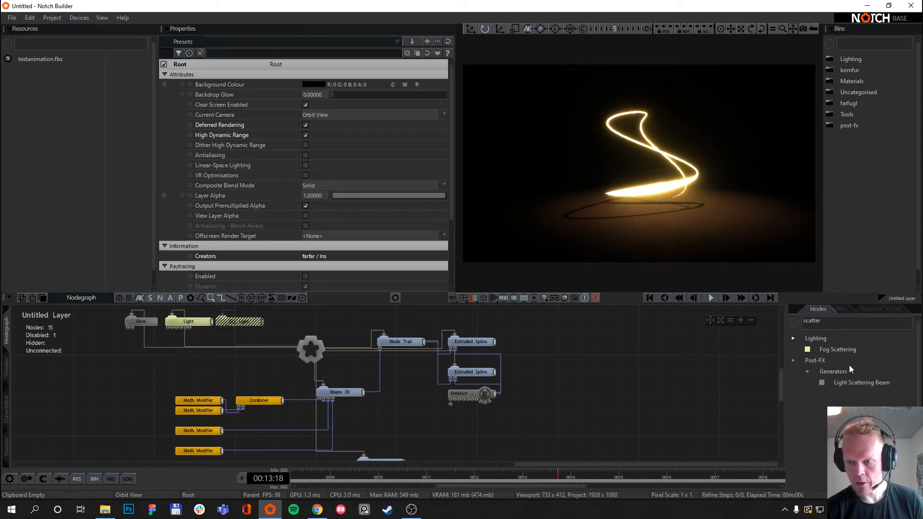
drag(847, 384, 122, 362)
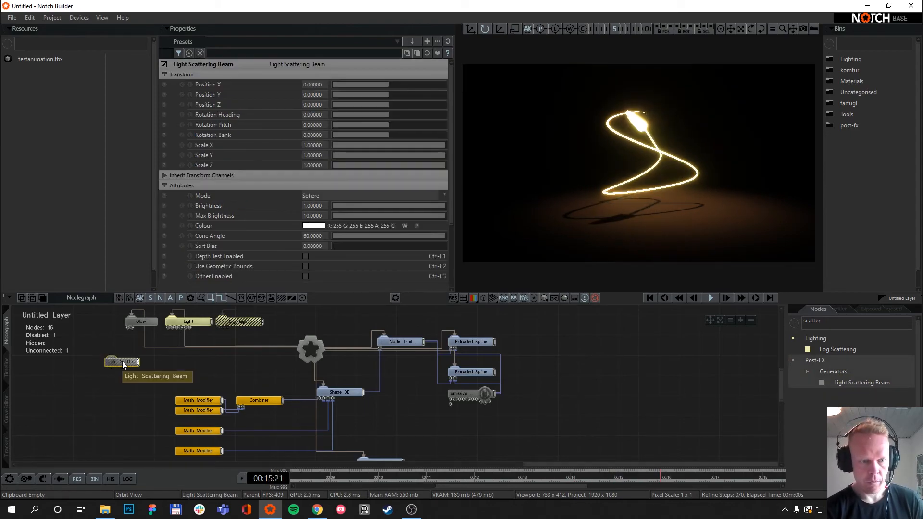
middle_drag(91, 383, 111, 382)
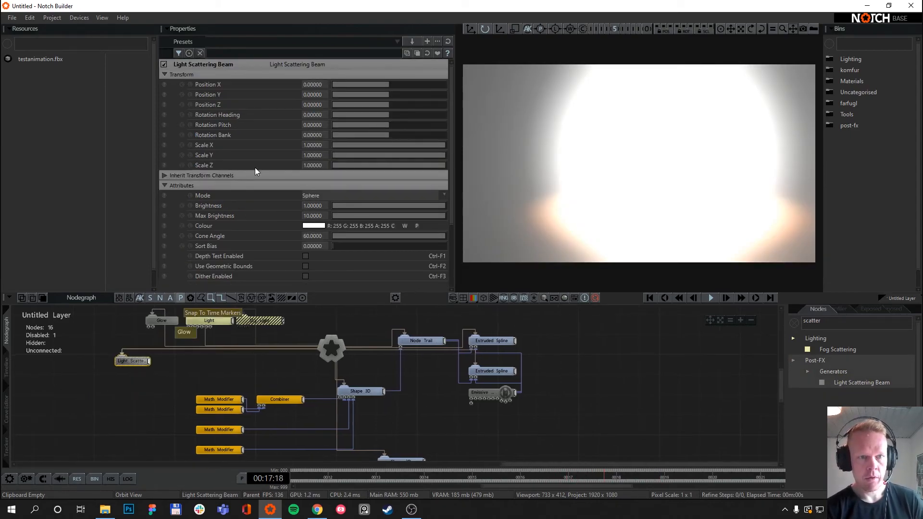
Set the Light Scattering Beam's Position Y to -10, its Colour to blue (R 0, G 8, B 255) and its Brightness to about 0.063.
drag(378, 97, 319, 100)
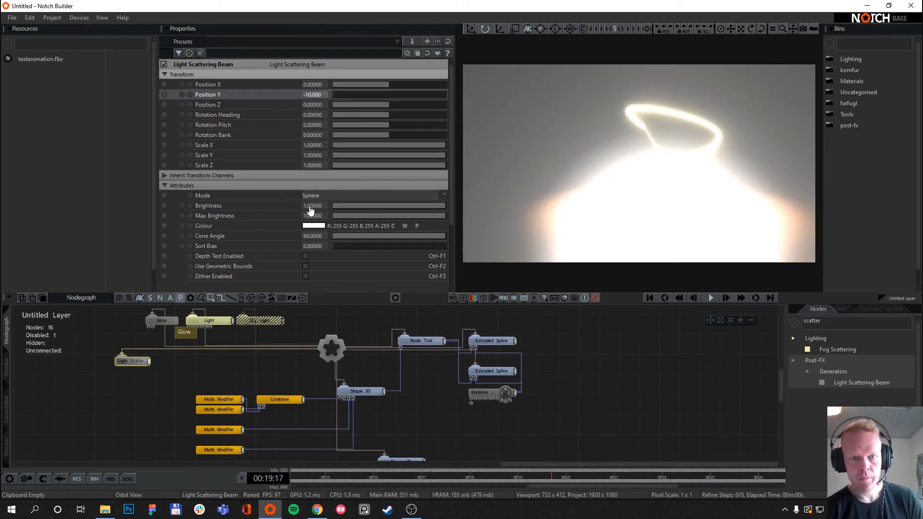
click(314, 226)
click(195, 257)
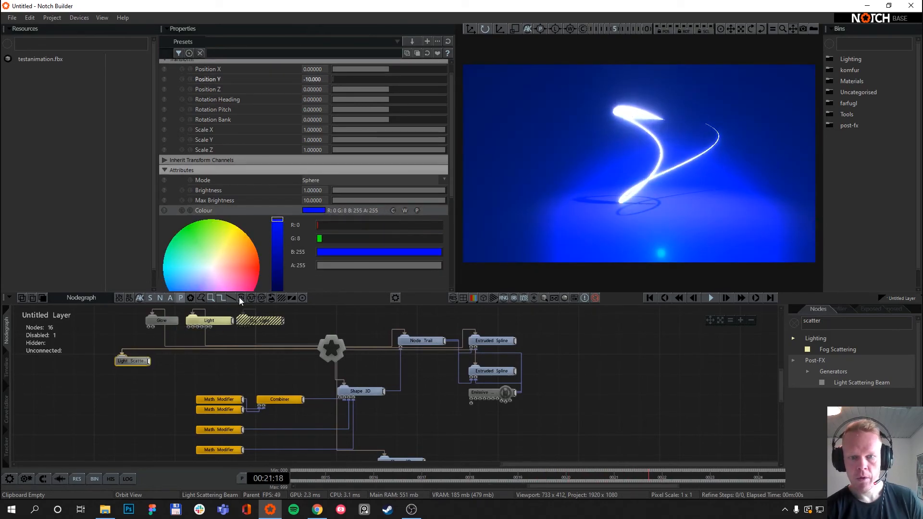
drag(370, 196, 341, 192)
scroll(340, 199, down, 3)
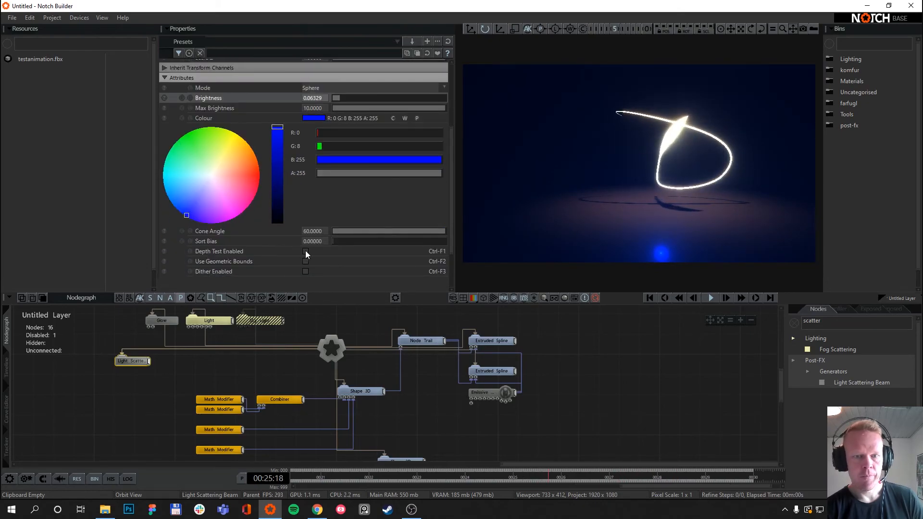
click(610, 390)
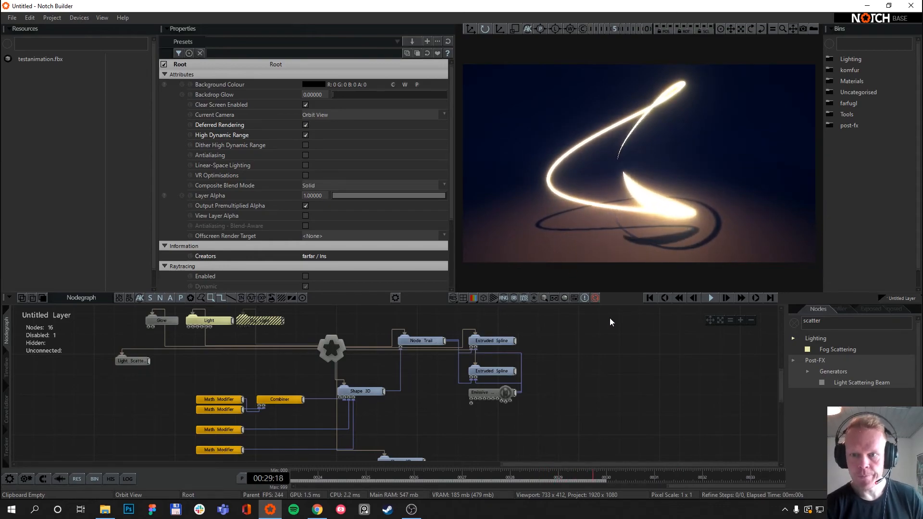
Find the Film Grading node and add it below the math modifiers, connected to the root.
double_click(819, 321)
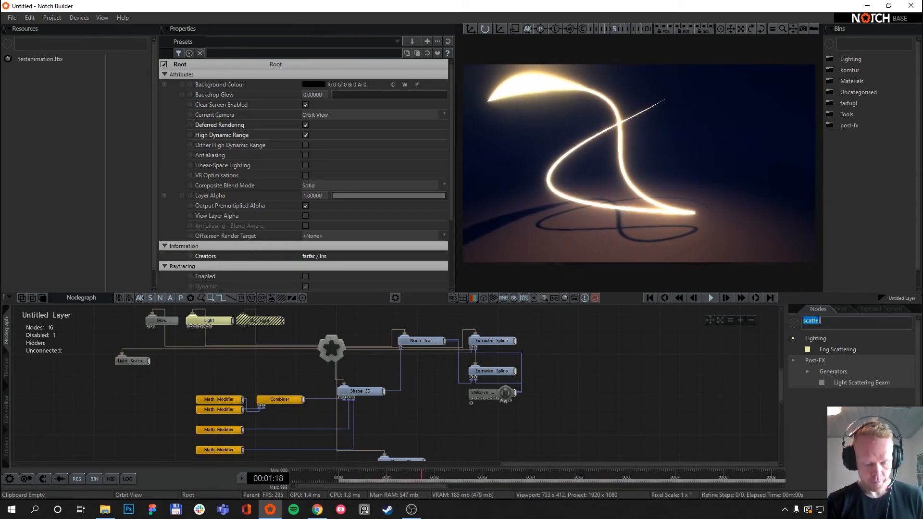
text(film)
drag(847, 361, 333, 417)
scroll(590, 368, down, 3)
scroll(327, 432, down, 4)
right_click(336, 422)
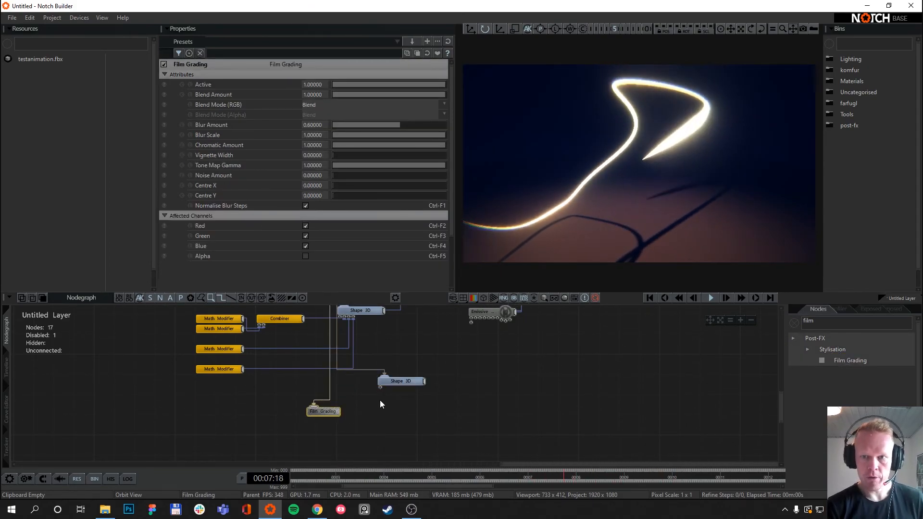
Add a Screen Warp node directly beneath Film Grading, connected to the root, and set its Amount to 0.2.
click(829, 324)
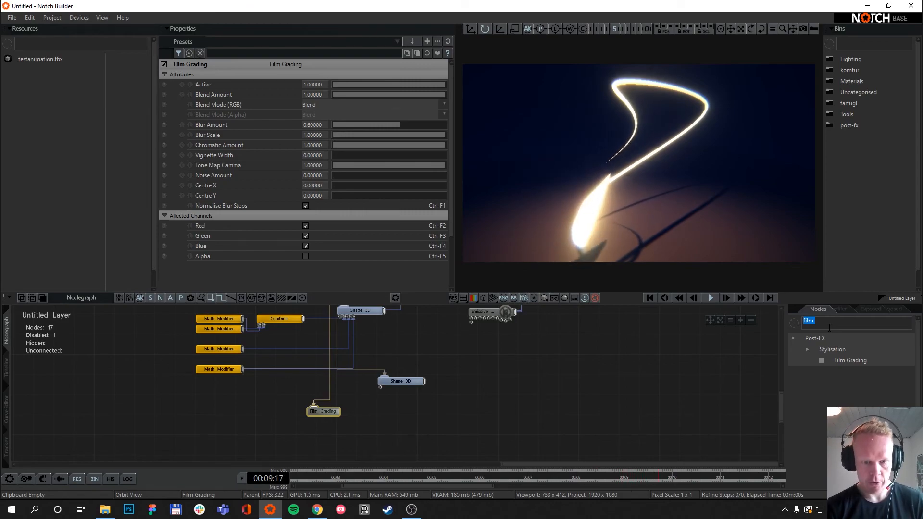
text(sc)
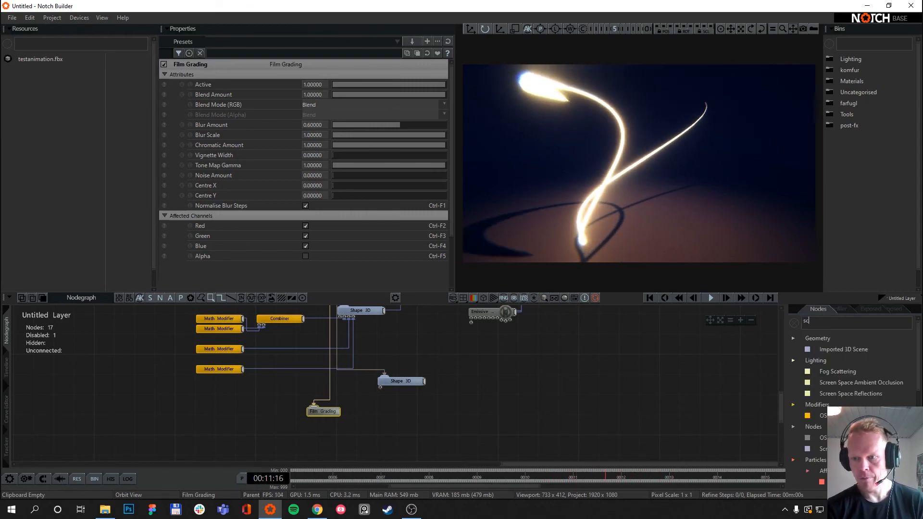
text(reen)
drag(368, 448, 317, 424)
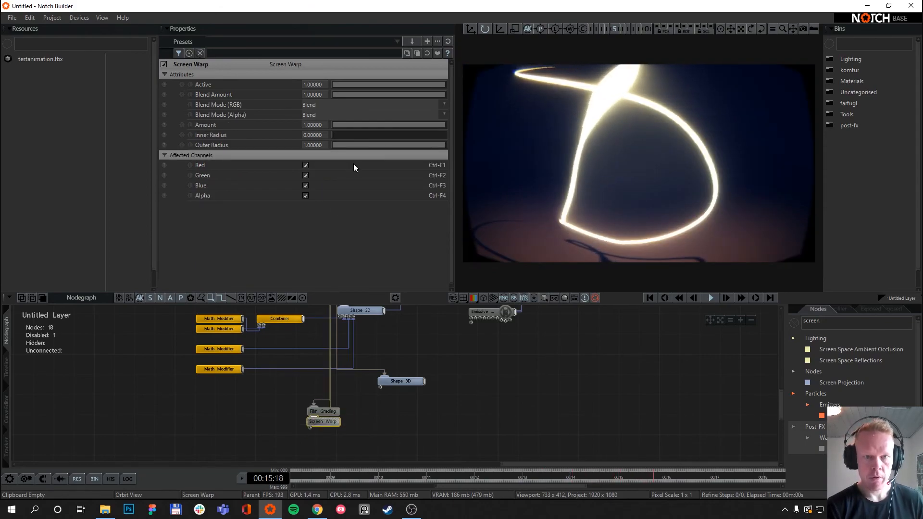
click(312, 126)
text(0.2)
key(Return)
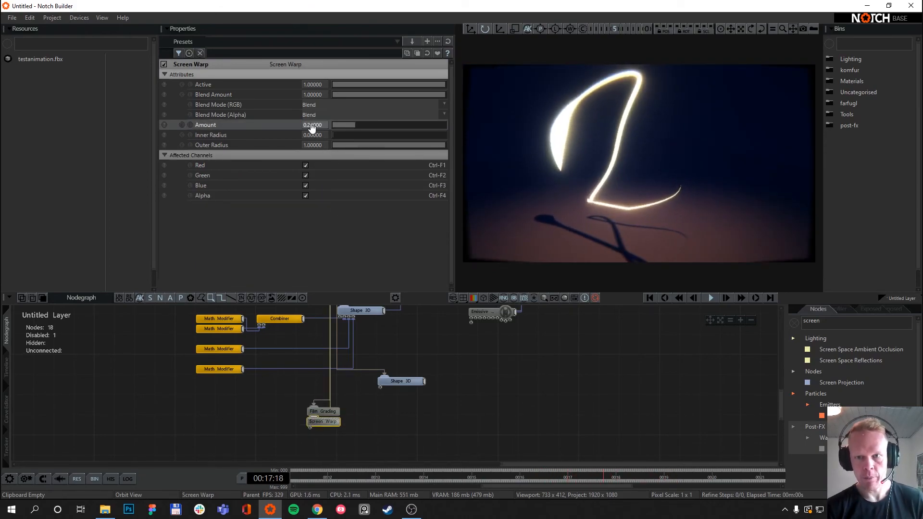
Set the Film Grading node's Chromatic Amount to 4.
click(323, 411)
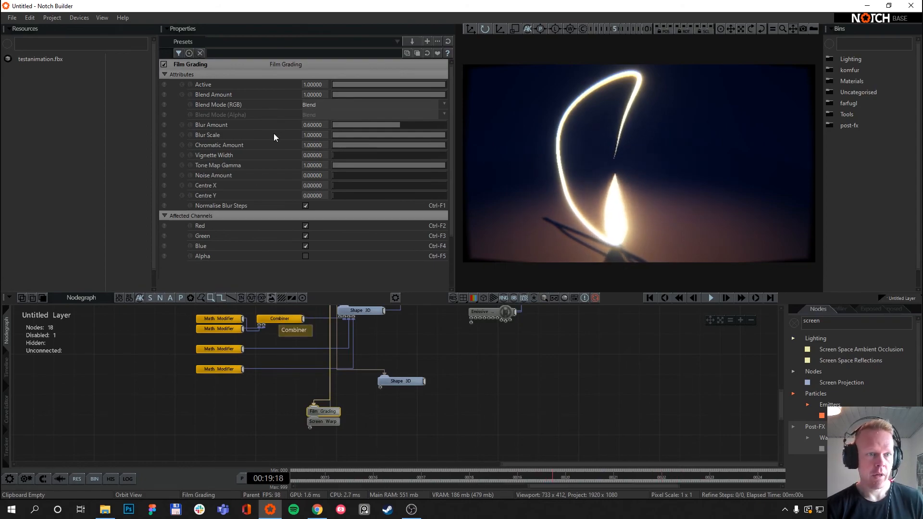
click(317, 146)
text(4)
key(Return)
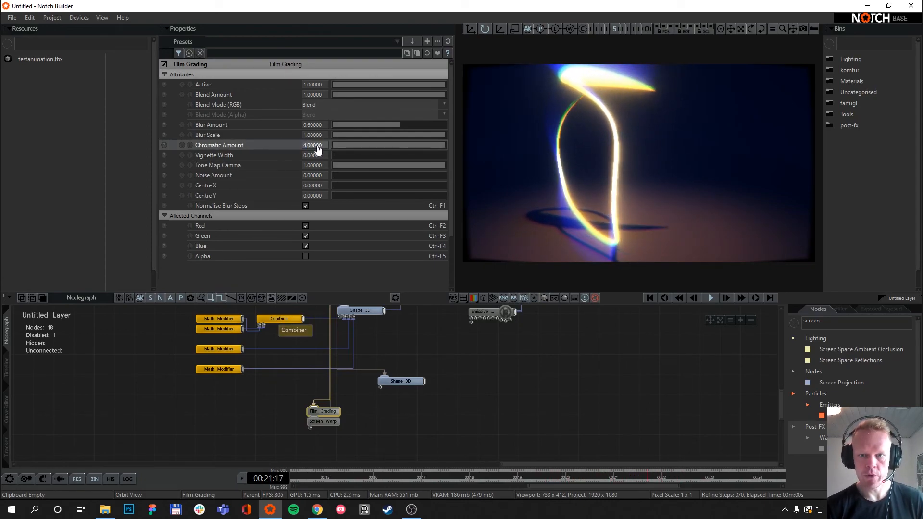
click(541, 379)
Change the Emissive Material's Colour to a warm orange, R 255, G 180, B 129.
scroll(555, 359, up, 3)
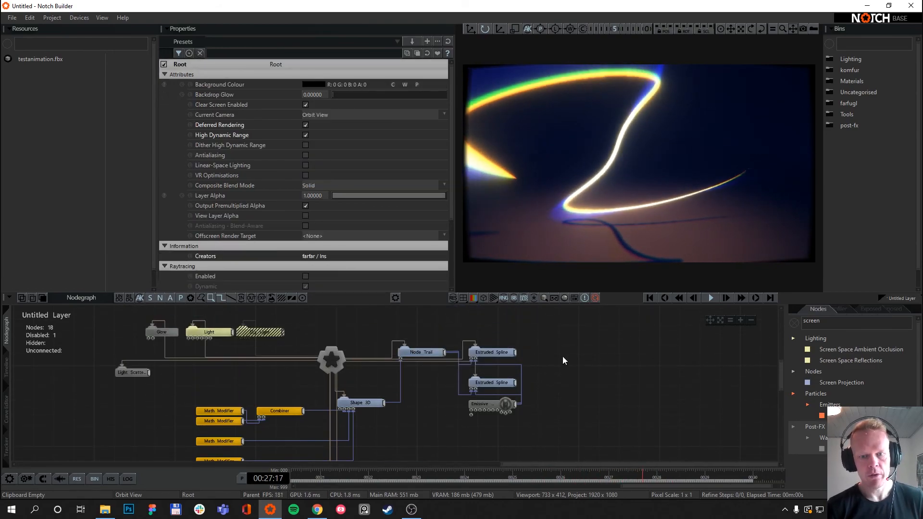
click(469, 407)
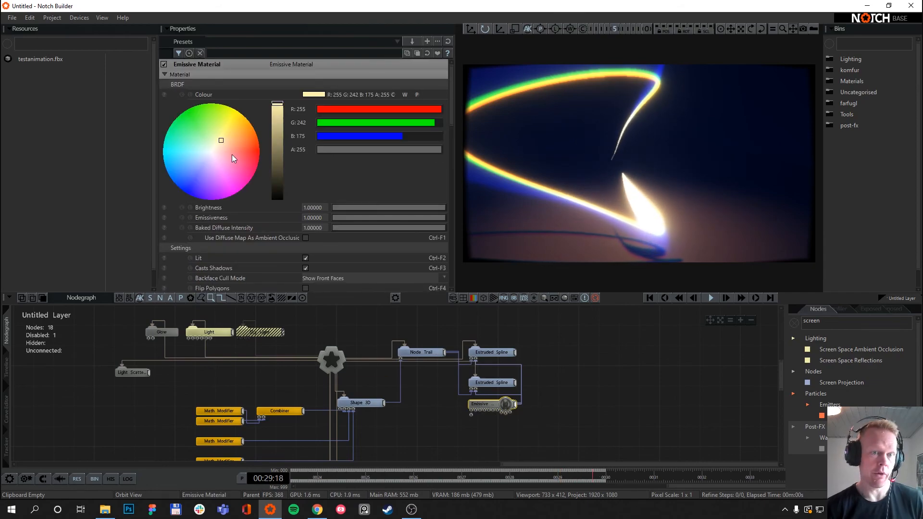
drag(222, 140, 233, 141)
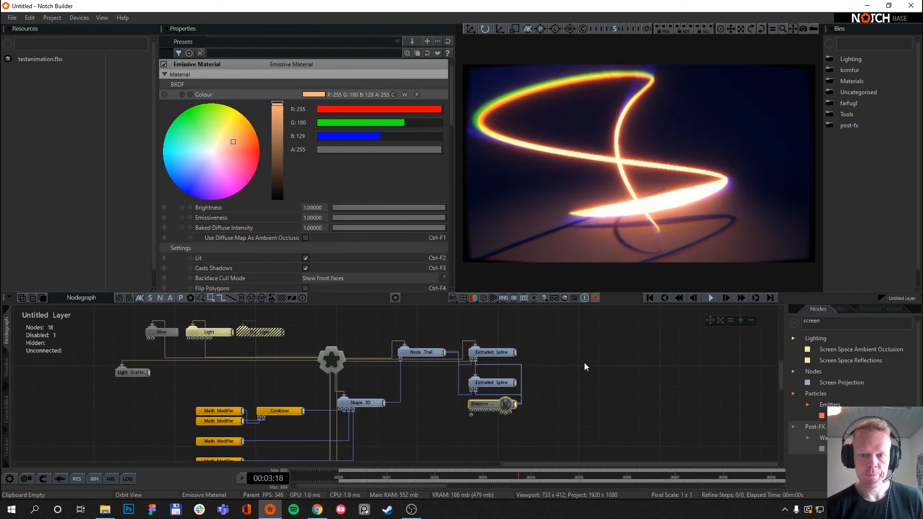
click(586, 364)
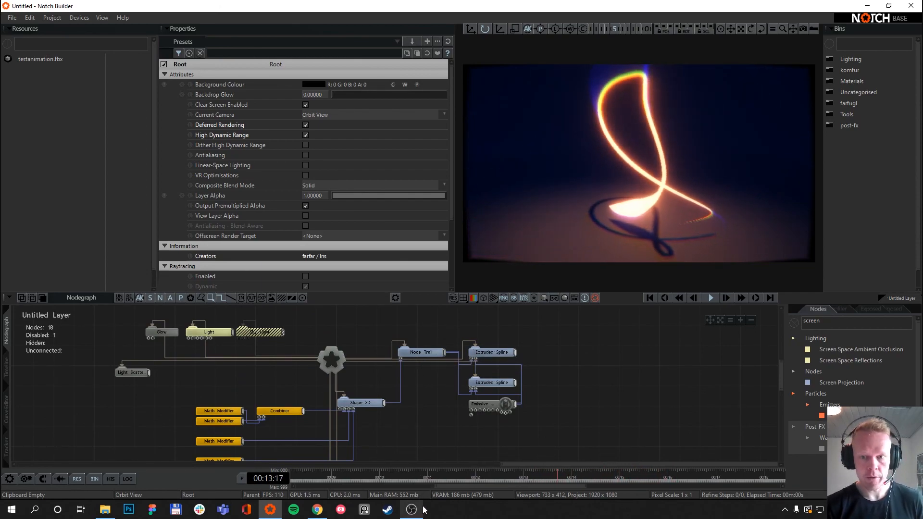
mouse_move(422, 509)
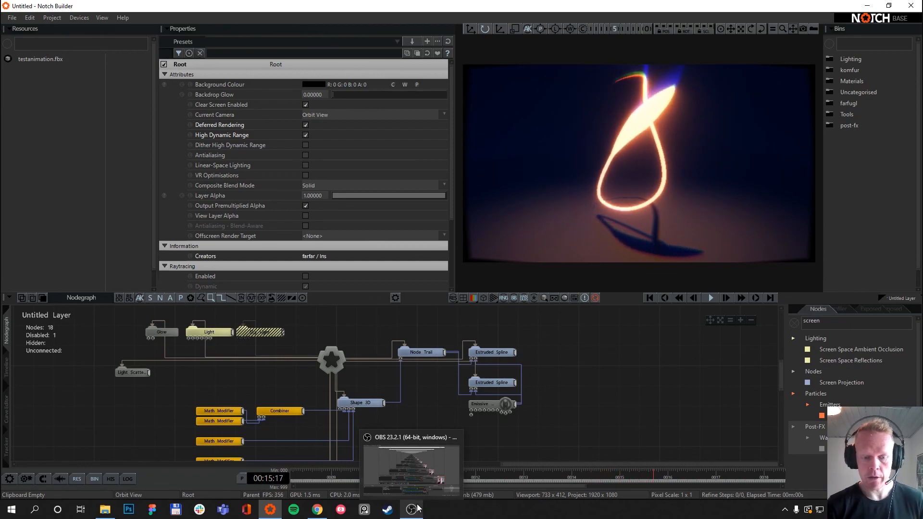